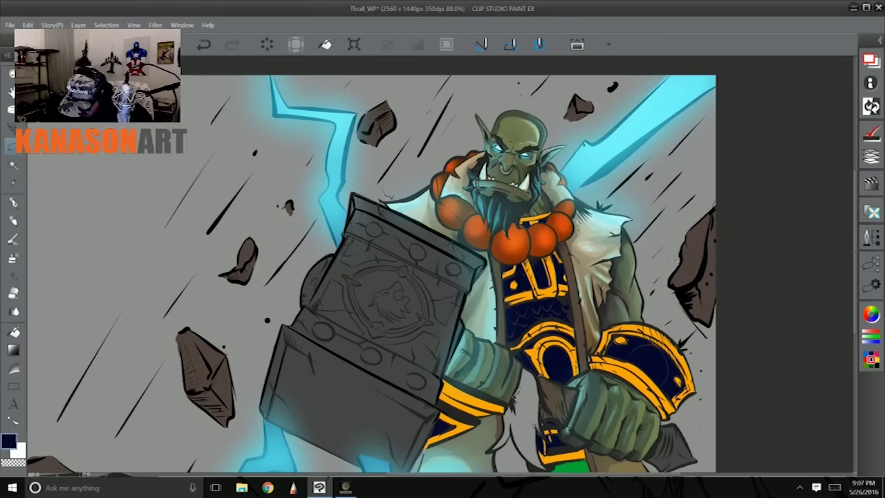
Lasso the shadowed sides of the floating rocks and airbrush them with dark brown.
{"action": "mouse_move", "coordinate": [716, 208]}
{"action": "left_mouse_down"}
{"action": "mouse_move", "coordinate": [664, 297]}
{"action": "mouse_move", "coordinate": [712, 356]}
{"action": "left_mouse_up"}
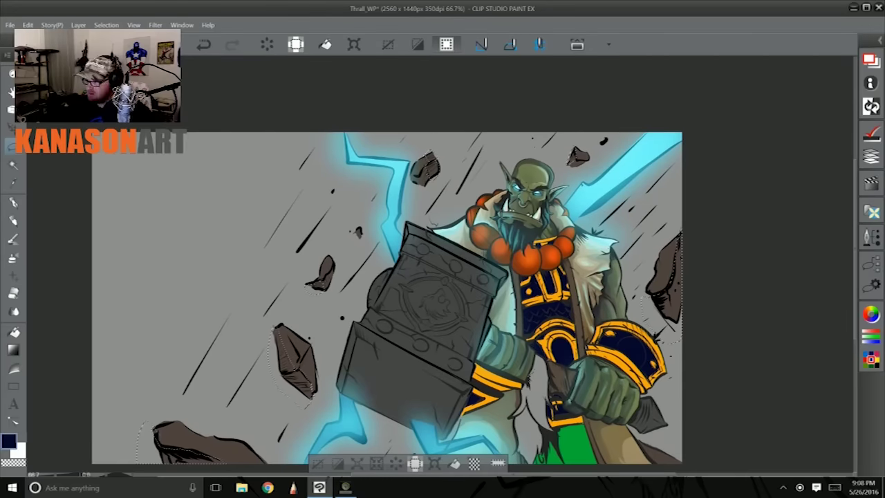
{"action": "key", "text": "ctrl+alt+0"}
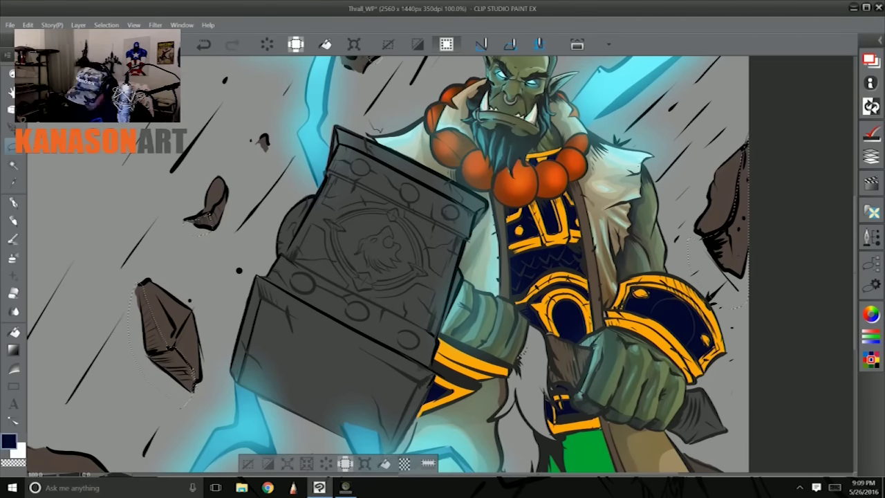
{"action": "middle_click", "coordinate": [799, 157]}
{"action": "middle_click", "coordinate": [799, 158]}
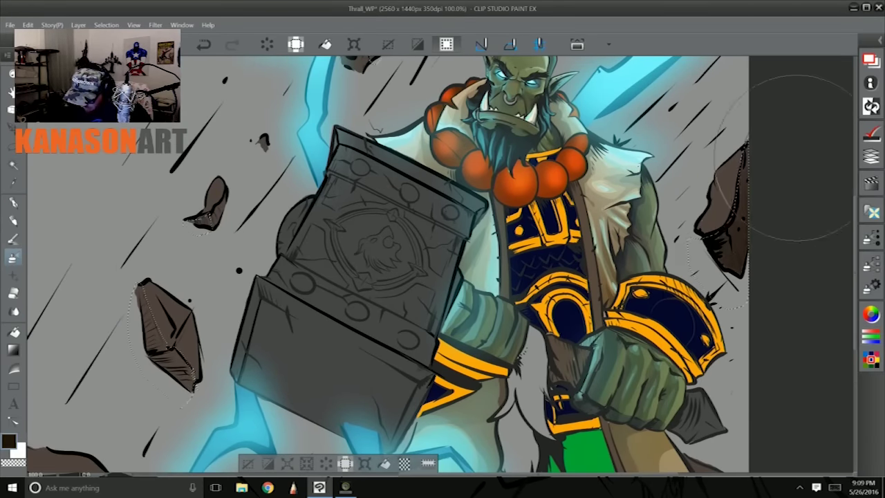
{"action": "scroll", "coordinate": [799, 157], "scroll_direction": "down", "scroll_amount": 2}
{"action": "scroll", "coordinate": [178, 355], "scroll_direction": "up", "scroll_amount": 3}
{"action": "scroll", "coordinate": [178, 355], "scroll_direction": "down", "scroll_amount": 1}
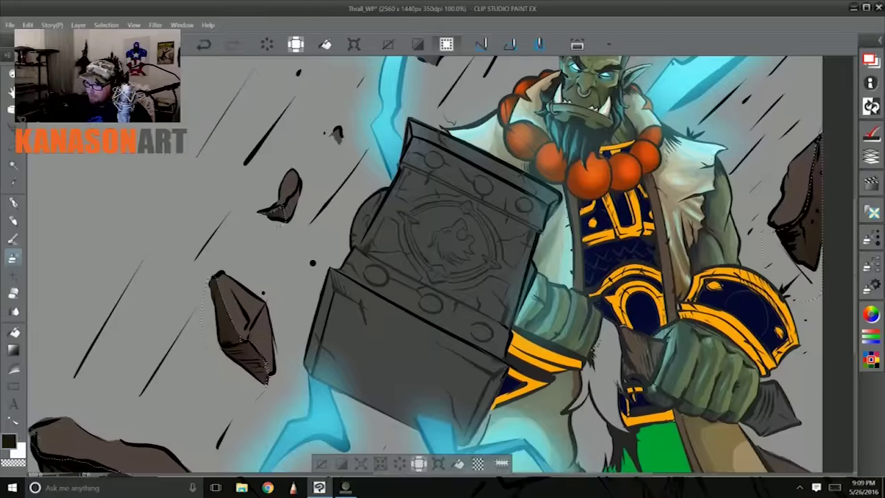
{"action": "scroll", "coordinate": [442, 266], "scroll_direction": "down", "scroll_amount": 1}
{"action": "left_click_drag", "start_coordinate": [443, 266], "coordinate": [358, 291]}
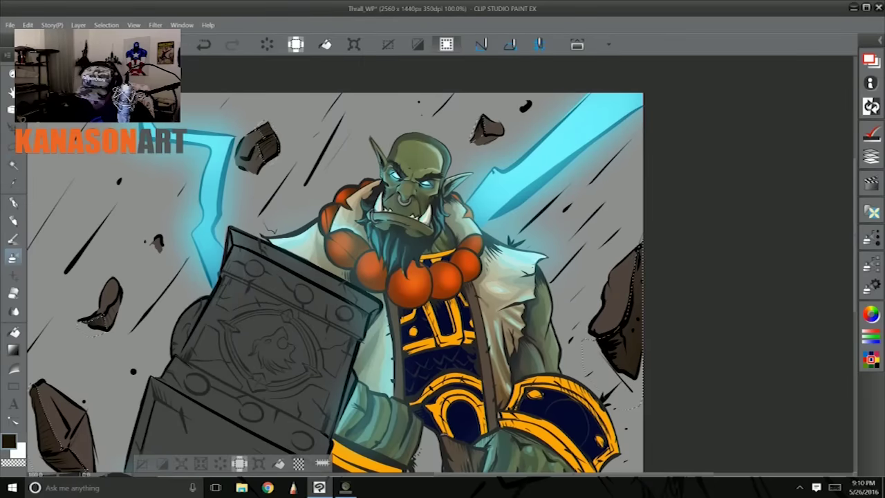
Outline a second set of shadow areas on the floating rocks, deepen them with dark brown and clear the selection.
{"action": "key", "text": "ctrl+z"}
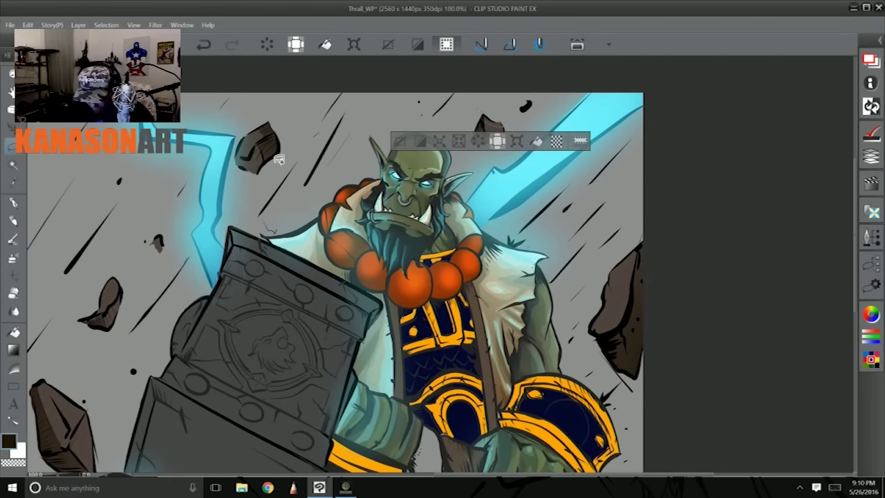
{"action": "scroll", "coordinate": [443, 266], "scroll_direction": "down", "scroll_amount": 1}
{"action": "scroll", "coordinate": [443, 266], "scroll_direction": "up", "scroll_amount": 1}
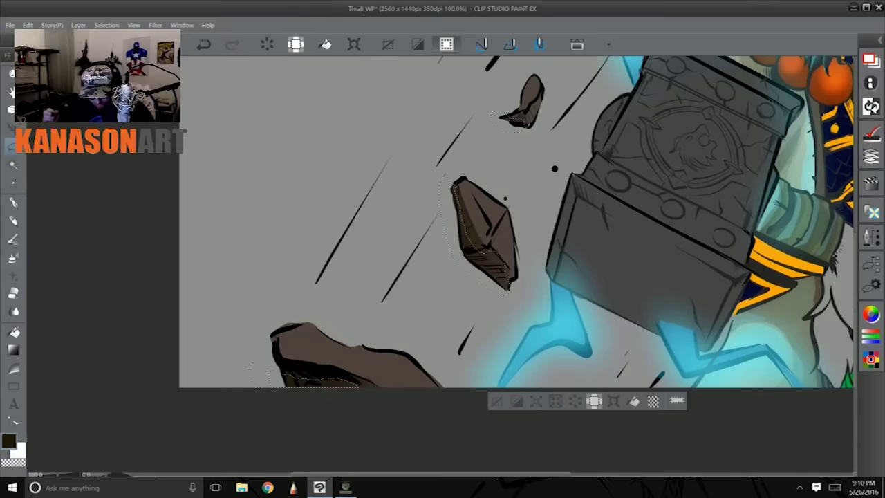
{"action": "scroll", "coordinate": [442, 266], "scroll_direction": "down", "scroll_amount": 1}
{"action": "scroll", "coordinate": [443, 266], "scroll_direction": "down", "scroll_amount": 1}
{"action": "scroll", "coordinate": [443, 266], "scroll_direction": "up", "scroll_amount": 1}
{"action": "scroll", "coordinate": [443, 267], "scroll_direction": "down", "scroll_amount": 1}
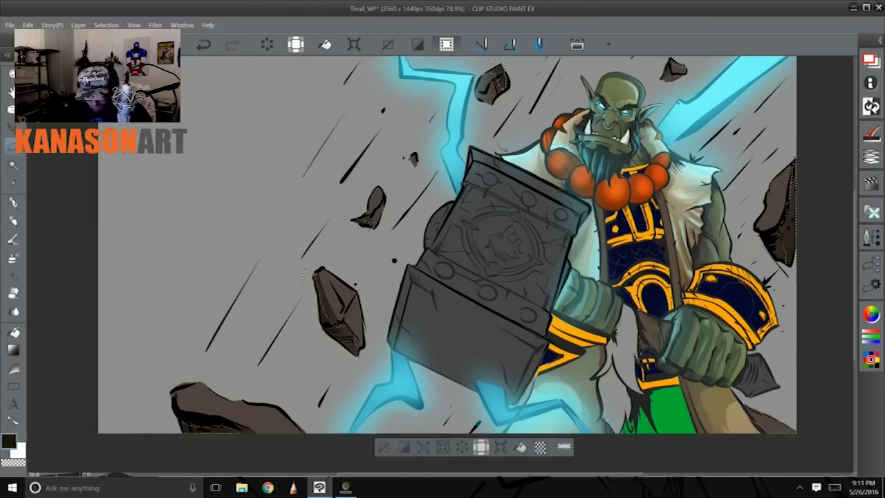
{"action": "scroll", "coordinate": [443, 266], "scroll_direction": "up", "scroll_amount": 1}
{"action": "scroll", "coordinate": [443, 266], "scroll_direction": "down", "scroll_amount": 1}
{"action": "key", "text": "ctrl+d"}
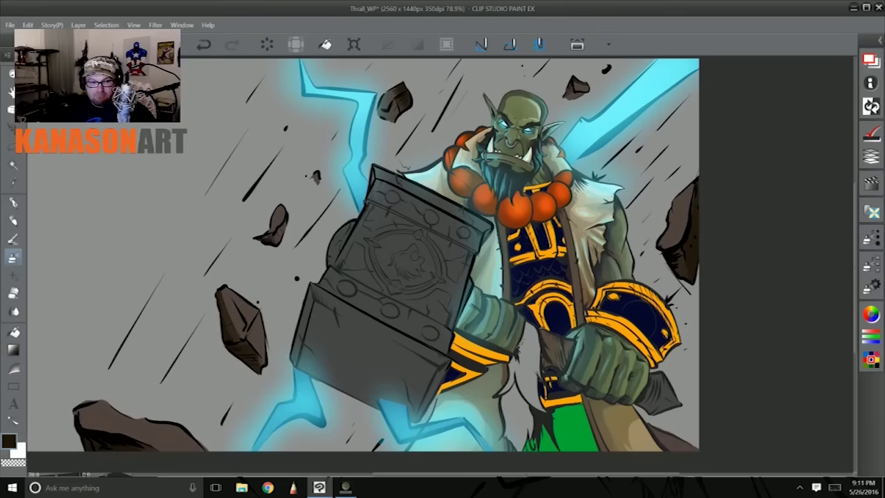
{"action": "key", "text": "super+a"}
{"action": "key", "text": "Escape"}
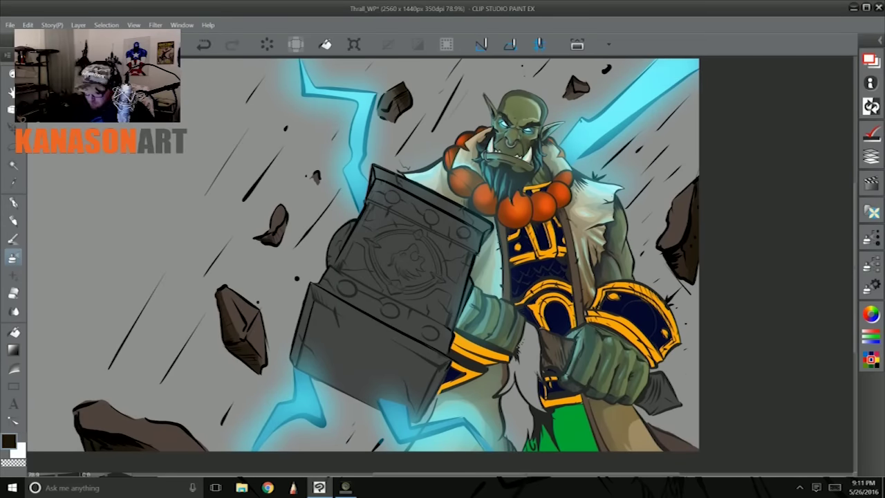
{"action": "scroll", "coordinate": [442, 266], "scroll_direction": "down", "scroll_amount": 1}
{"action": "scroll", "coordinate": [443, 266], "scroll_direction": "up", "scroll_amount": 1}
Lasso the lit faces of the floating rocks and airbrush them with a light brown.
{"action": "key", "text": "ctrl+z"}
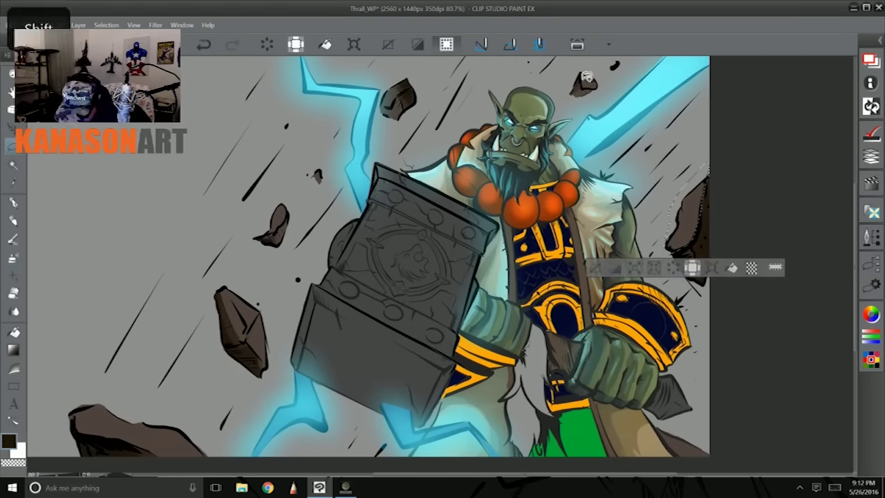
{"action": "key", "text": "ctrl+z"}
{"action": "mouse_move", "coordinate": [277, 296]}
{"action": "left_mouse_down"}
{"action": "mouse_move", "coordinate": [233, 316]}
{"action": "mouse_move", "coordinate": [365, 181]}
{"action": "left_mouse_up"}
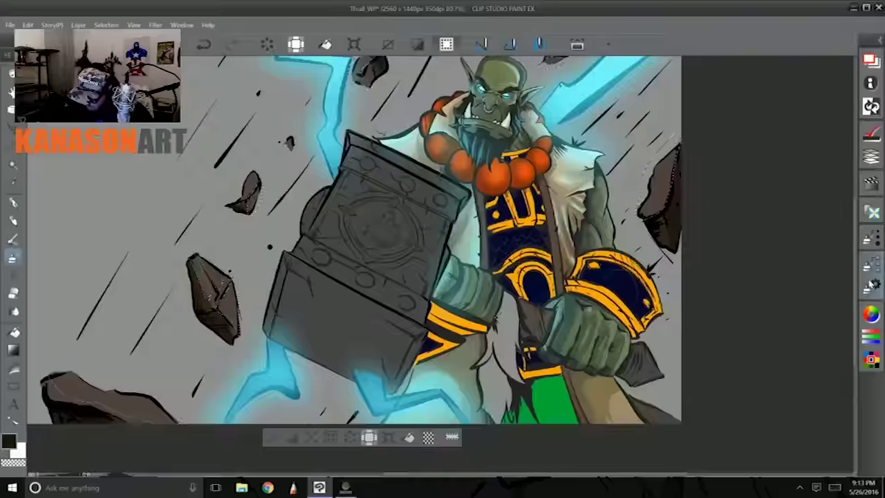
{"action": "left_click", "coordinate": [871, 315]}
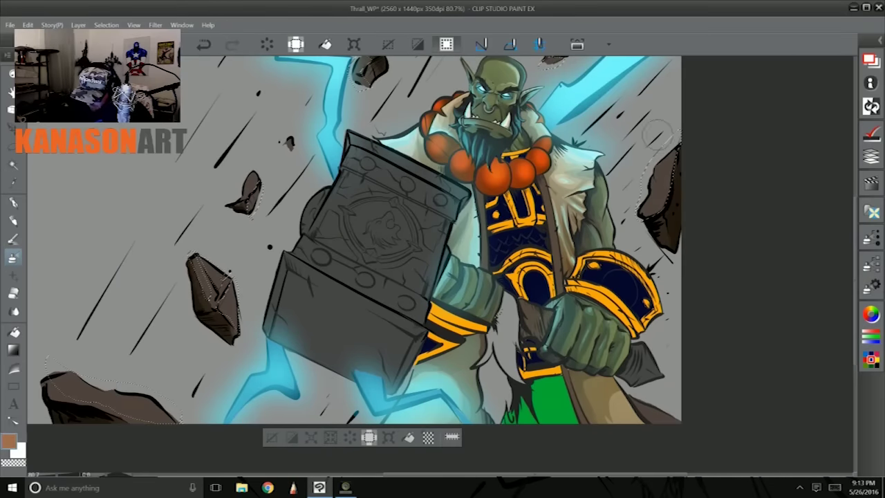
{"action": "left_click_drag", "start_coordinate": [661, 126], "coordinate": [681, 229]}
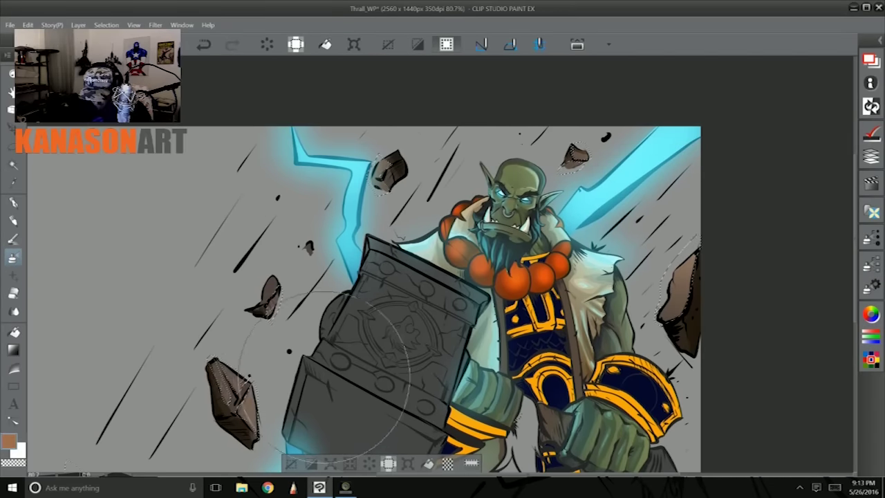
{"action": "left_click_drag", "start_coordinate": [312, 387], "coordinate": [257, 256]}
{"action": "scroll", "coordinate": [256, 257], "scroll_direction": "down", "scroll_amount": 1}
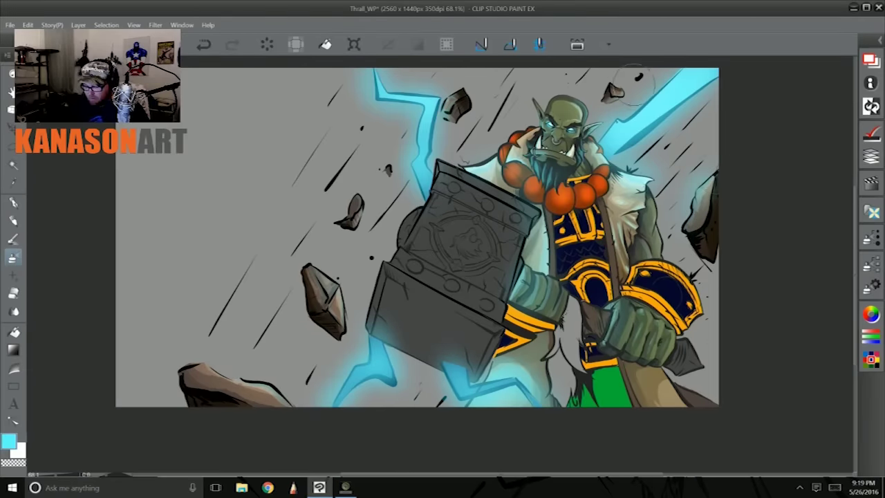
Airbrush a cyan lightning glow along the edges of the floating rocks.
{"action": "scroll", "coordinate": [245, 239], "scroll_direction": "up", "scroll_amount": 4}
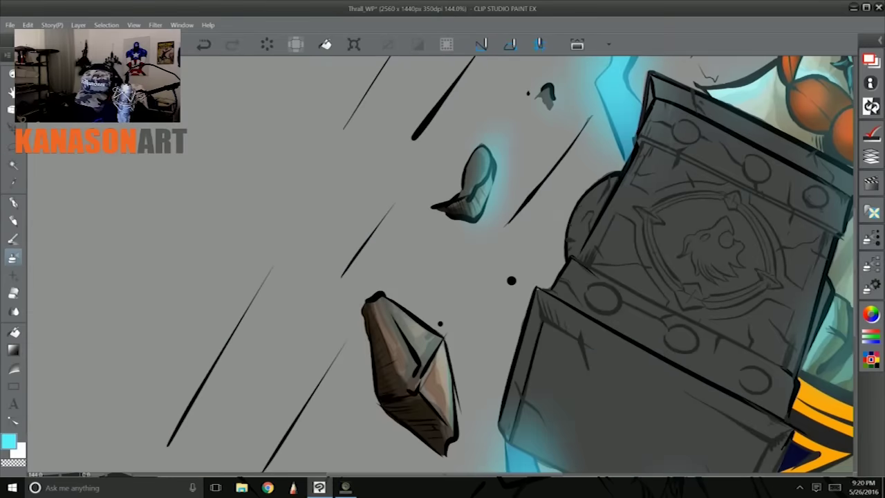
{"action": "left_click_drag", "start_coordinate": [377, 294], "coordinate": [453, 446]}
{"action": "scroll", "coordinate": [415, 346], "scroll_direction": "down", "scroll_amount": 4}
{"action": "middle_click", "coordinate": [372, 332]}
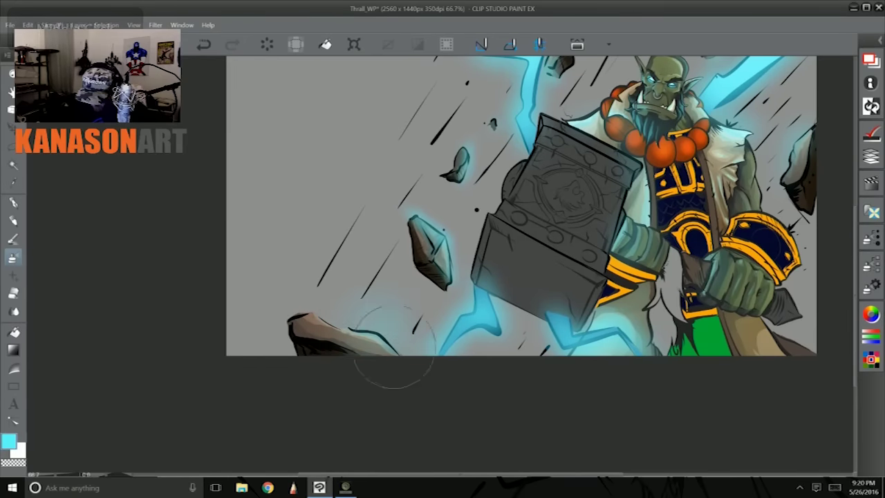
{"action": "left_click_drag", "start_coordinate": [371, 332], "coordinate": [194, 400]}
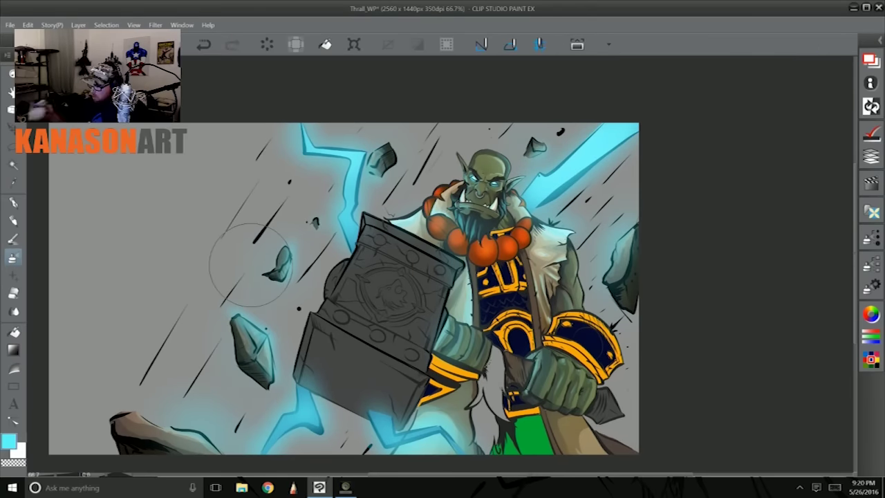
Copy the selected gold trim from the flats layer onto its own layer and show the hidden artwork layers again.
{"action": "scroll", "coordinate": [250, 265], "scroll_direction": "up", "scroll_amount": 3}
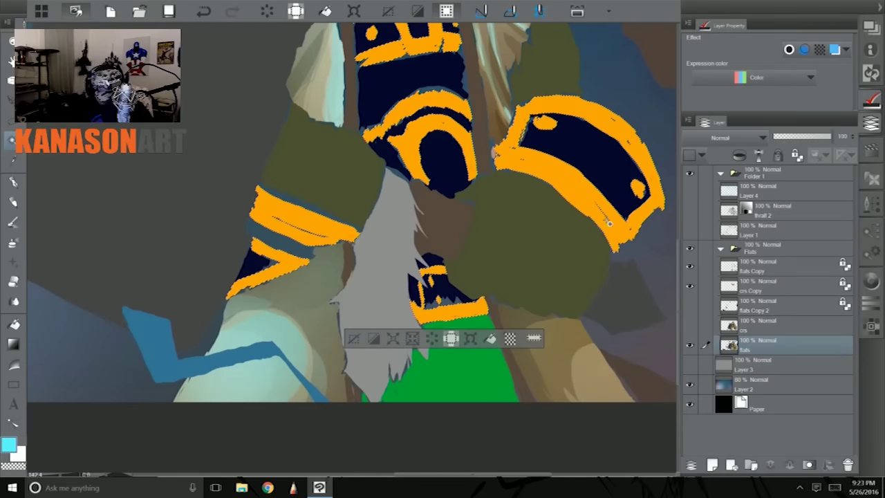
{"action": "left_click_drag", "start_coordinate": [689, 230], "coordinate": [691, 189]}
{"action": "key", "text": "ctrl+0"}
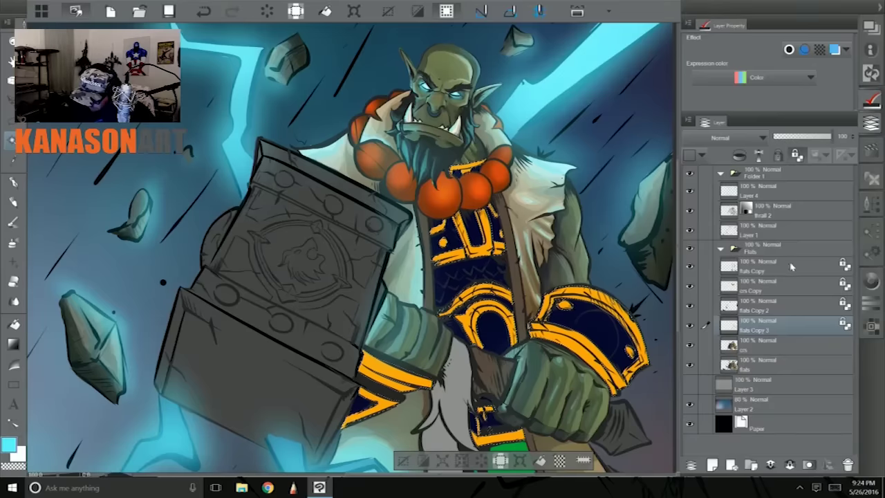
{"action": "left_click", "coordinate": [855, 32]}
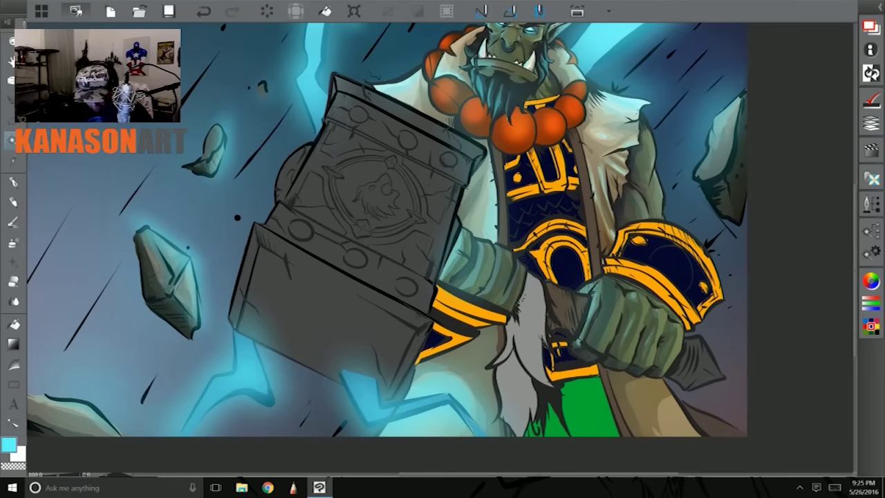
Tone the gold armor trim down with dark brown and lasso the shadow areas on the bracer and belt.
{"action": "left_click", "coordinate": [856, 33]}
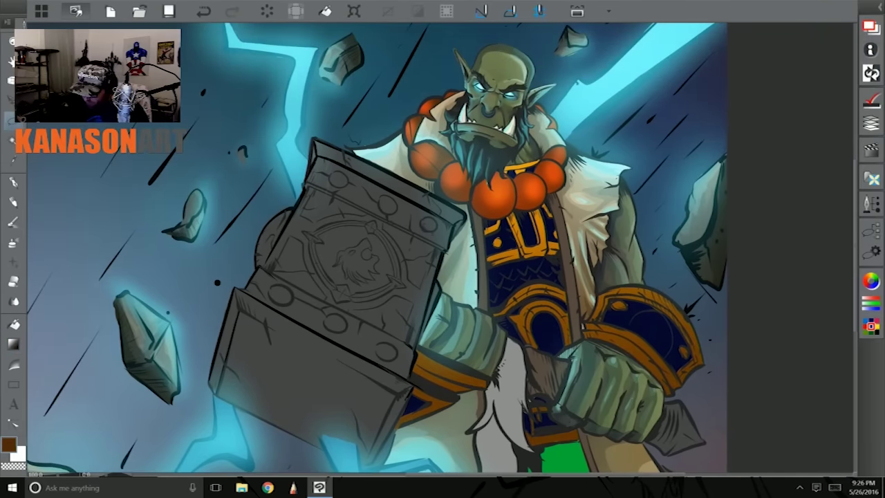
{"action": "mouse_move", "coordinate": [612, 295]}
{"action": "left_mouse_down"}
{"action": "mouse_move", "coordinate": [548, 204]}
{"action": "mouse_move", "coordinate": [599, 178]}
{"action": "left_mouse_up"}
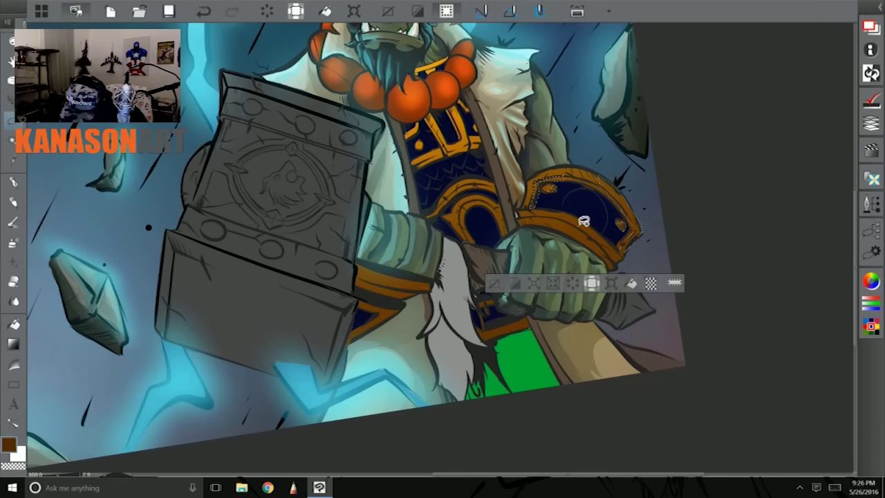
{"action": "scroll", "coordinate": [419, 152], "scroll_direction": "up", "scroll_amount": 3}
{"action": "mouse_move", "coordinate": [505, 270]}
{"action": "left_mouse_down"}
{"action": "mouse_move", "coordinate": [498, 211]}
{"action": "mouse_move", "coordinate": [547, 218]}
{"action": "left_mouse_up"}
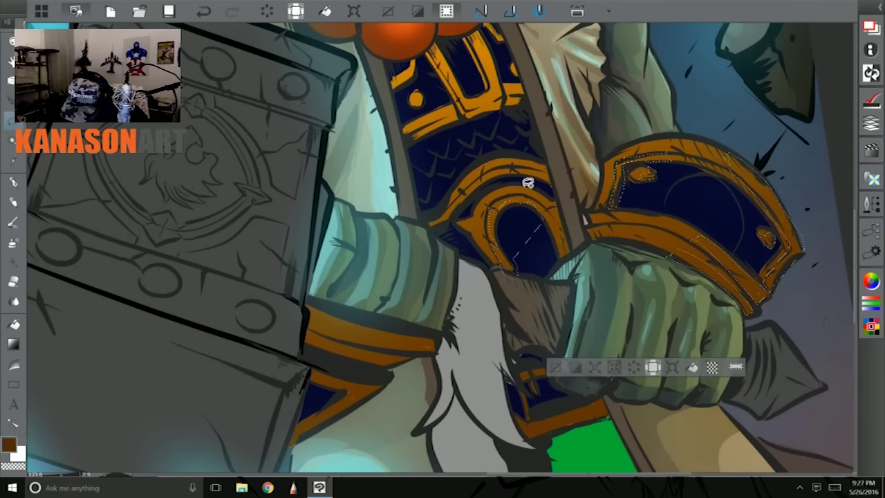
{"action": "left_click_drag", "start_coordinate": [433, 229], "coordinate": [477, 315]}
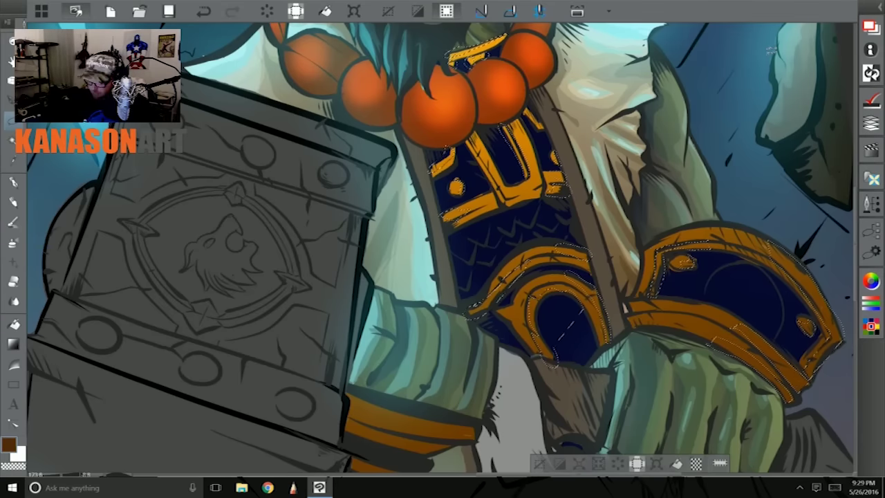
Extend the selection over the chest armor's trim, airbrush the shadows with dark color and clear the selection.
{"action": "scroll", "coordinate": [443, 249], "scroll_direction": "down", "scroll_amount": 5}
{"action": "scroll", "coordinate": [442, 249], "scroll_direction": "up", "scroll_amount": 5}
{"action": "scroll", "coordinate": [566, 168], "scroll_direction": "down", "scroll_amount": 5}
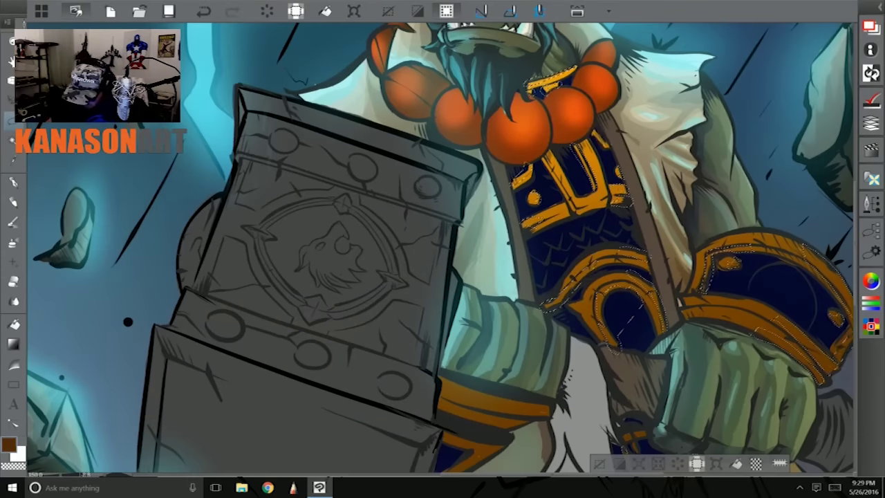
{"action": "scroll", "coordinate": [566, 168], "scroll_direction": "up", "scroll_amount": 6}
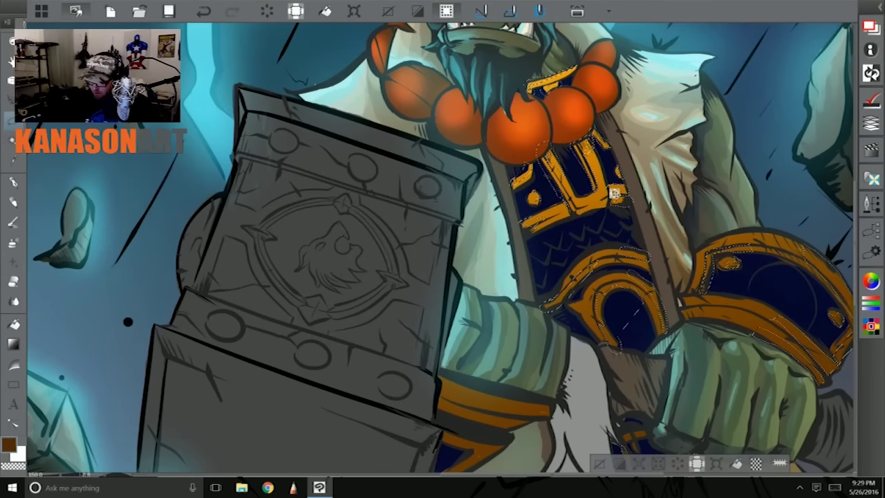
{"action": "scroll", "coordinate": [442, 249], "scroll_direction": "down", "scroll_amount": 3}
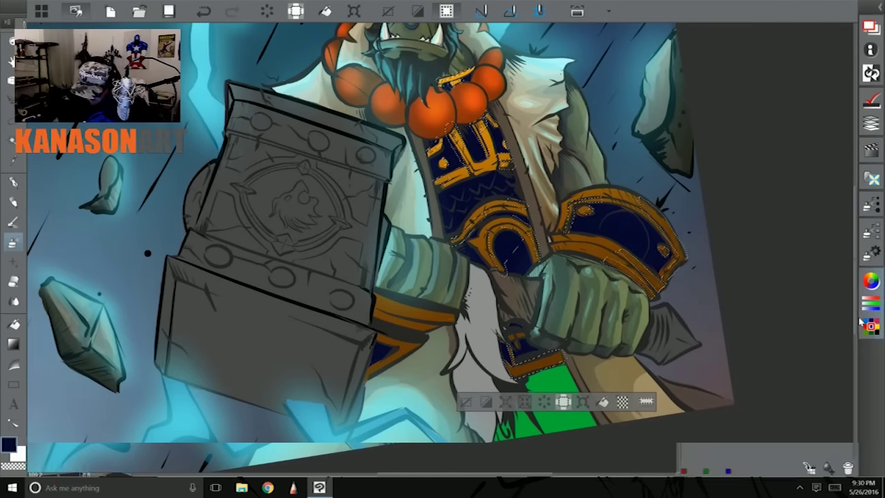
{"action": "key", "text": "ctrl+d"}
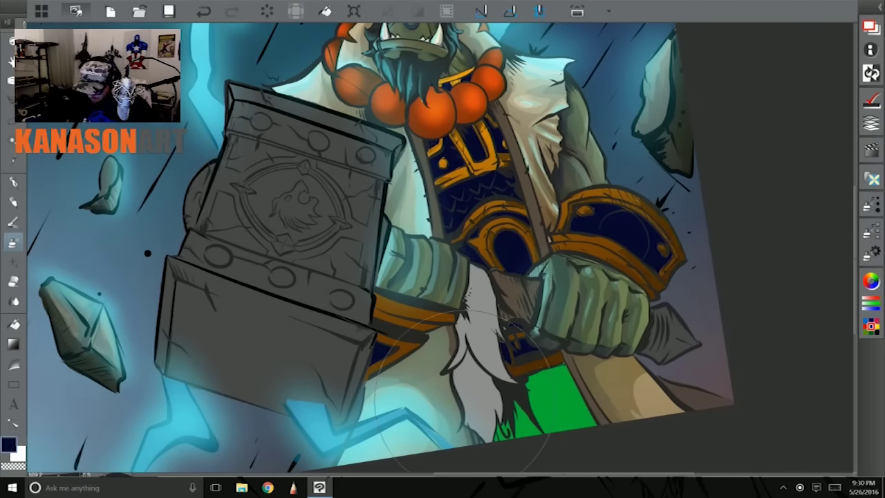
Lasso the highlight areas along the upper and lower gold bands of the large bracer.
{"action": "scroll", "coordinate": [609, 235], "scroll_direction": "up", "scroll_amount": 4}
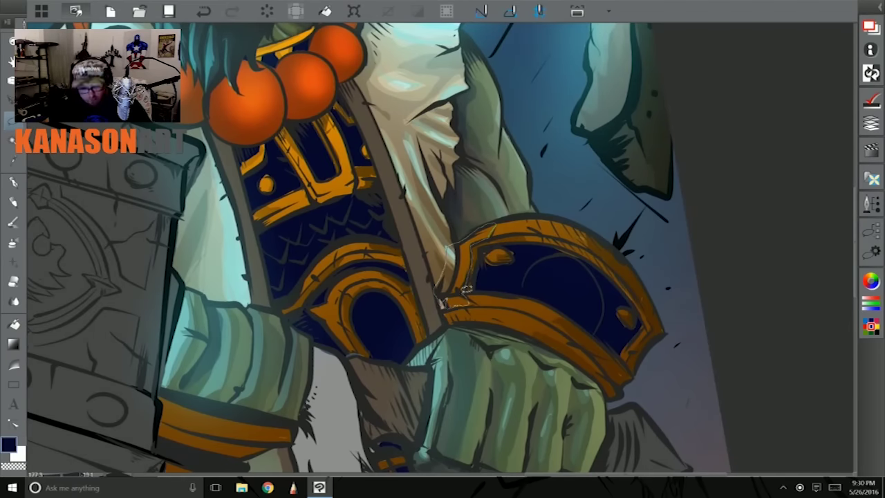
{"action": "left_click_drag", "start_coordinate": [599, 265], "coordinate": [503, 242]}
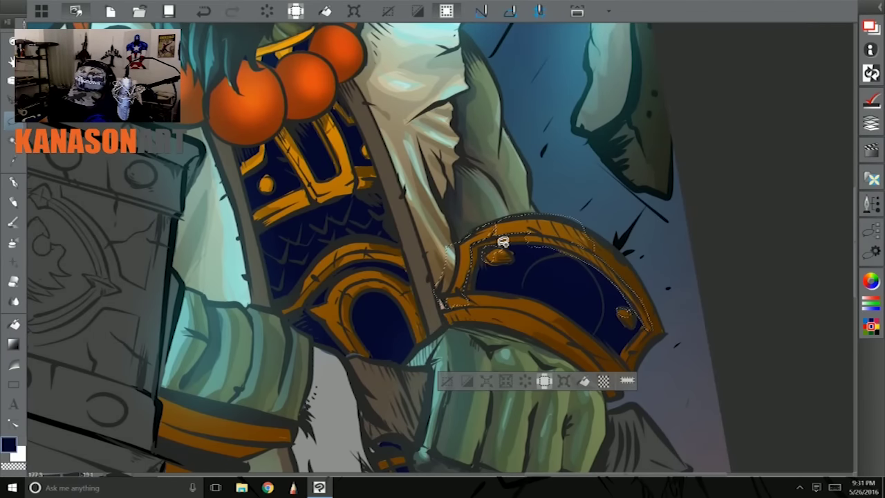
{"action": "left_click_drag", "start_coordinate": [536, 323], "coordinate": [642, 330]}
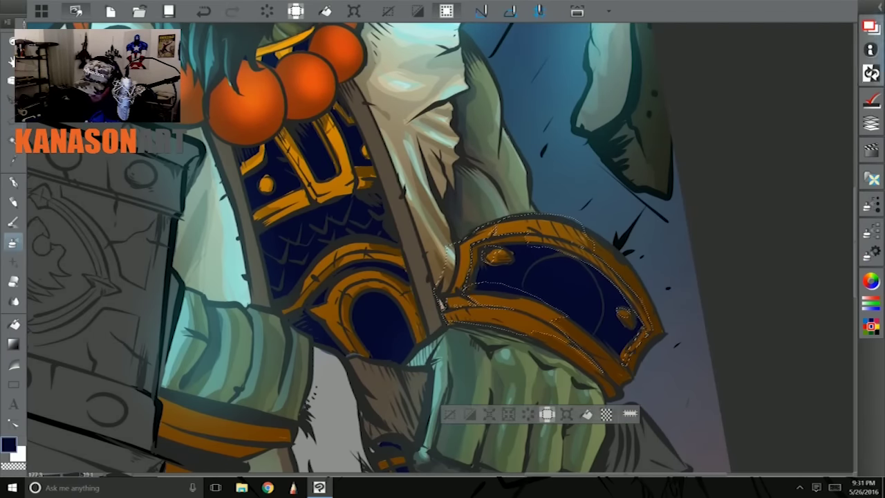
Airbrush yellow highlights into the selected areas of the bracer's gold trim and clear the selection.
{"action": "left_click", "coordinate": [475, 209], "text": "alt"}
{"action": "left_click_drag", "start_coordinate": [492, 195], "coordinate": [385, 296]}
{"action": "key", "text": "ctrl+z"}
{"action": "key", "text": "super+a"}
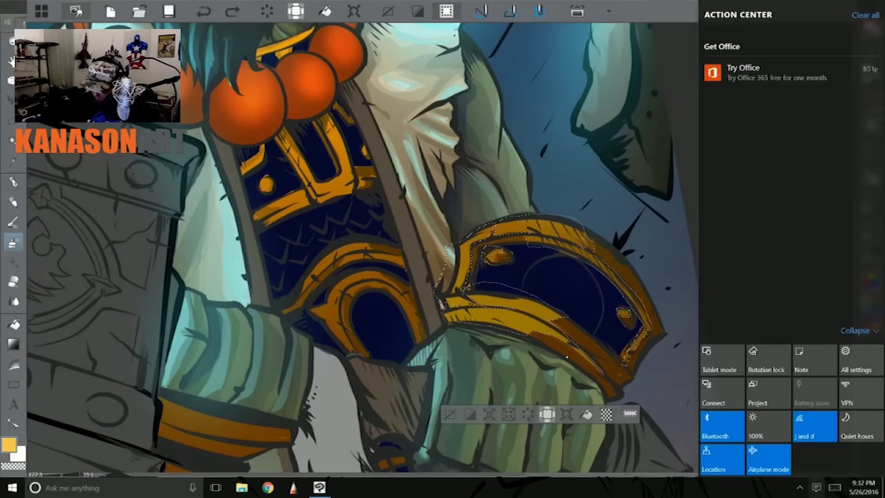
{"action": "key", "text": "super+a"}
{"action": "key", "text": "ctrl+y"}
{"action": "scroll", "coordinate": [608, 325], "scroll_direction": "down", "scroll_amount": 3}
{"action": "key", "text": "super"}
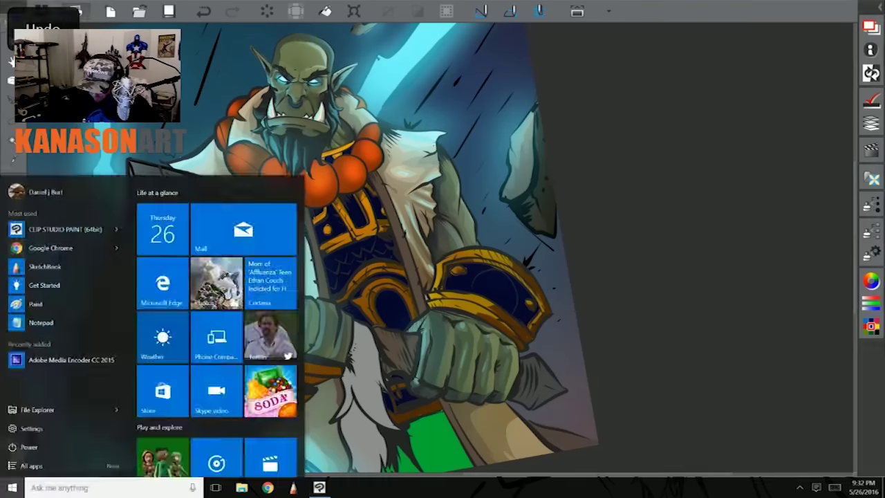
{"action": "key", "text": "super"}
{"action": "key", "text": "ctrl+d"}
{"action": "middle_click", "coordinate": [592, 307]}
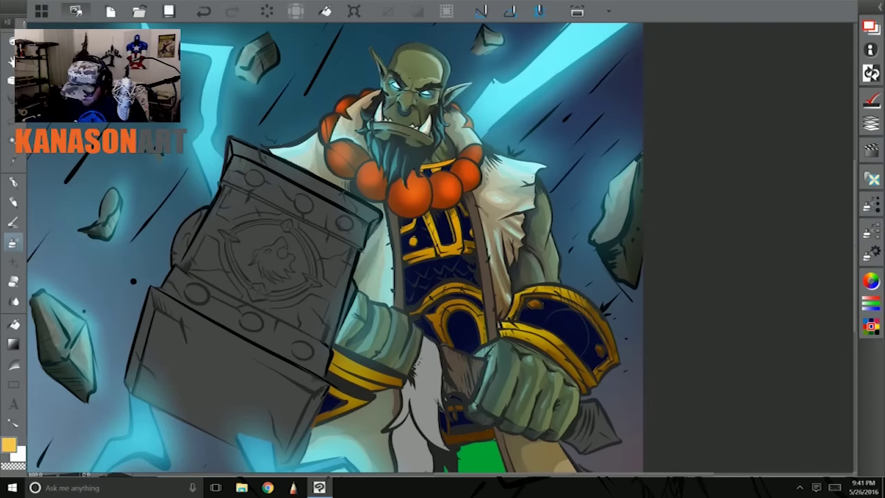
Lasso the brightest highlight areas along the large bracer's gold trim, airbrush them yellow and clear the selection.
{"action": "scroll", "coordinate": [501, 341], "scroll_direction": "up", "scroll_amount": 3}
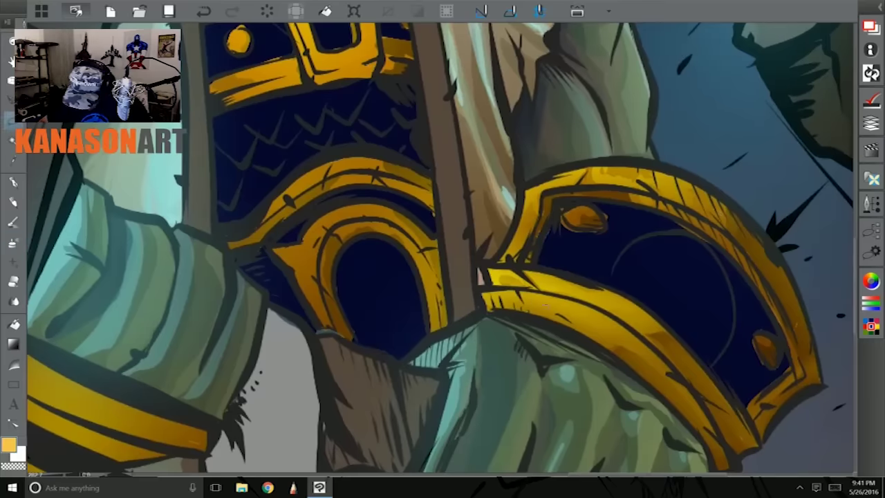
{"action": "mouse_move", "coordinate": [517, 291]}
{"action": "left_mouse_down"}
{"action": "mouse_move", "coordinate": [529, 298]}
{"action": "mouse_move", "coordinate": [558, 264]}
{"action": "left_mouse_up"}
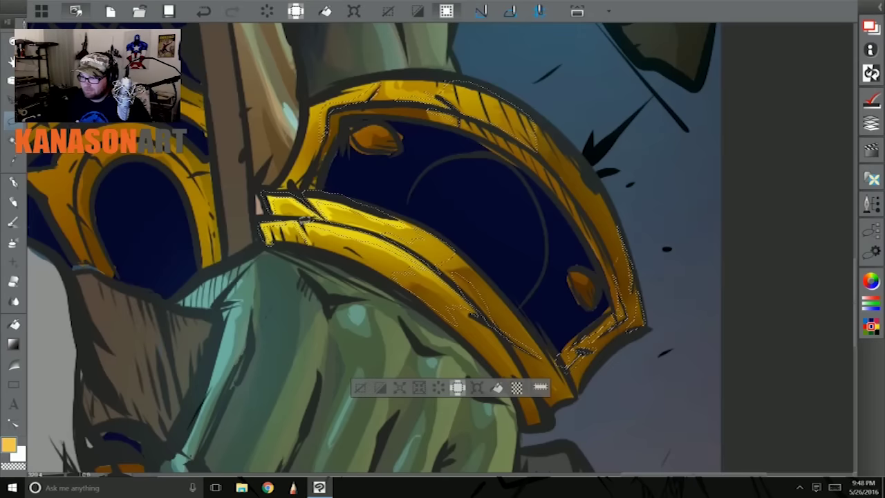
{"action": "scroll", "coordinate": [504, 187], "scroll_direction": "down", "scroll_amount": 1}
{"action": "key", "text": "ctrl+d"}
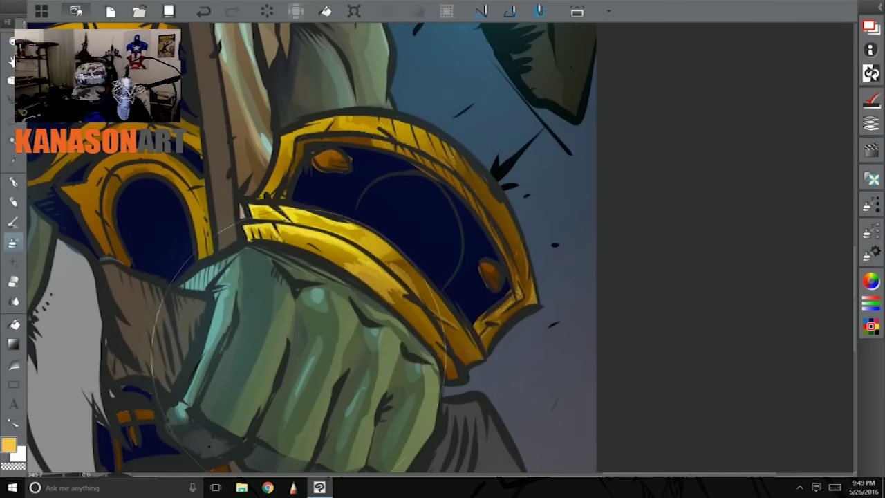
Lower Layer 3 to 52% opacity and blend its grey haze into the blue background with the Soft eraser.
{"action": "key", "text": "ctrl+0"}
{"action": "scroll", "coordinate": [430, 293], "scroll_direction": "up", "scroll_amount": 2}
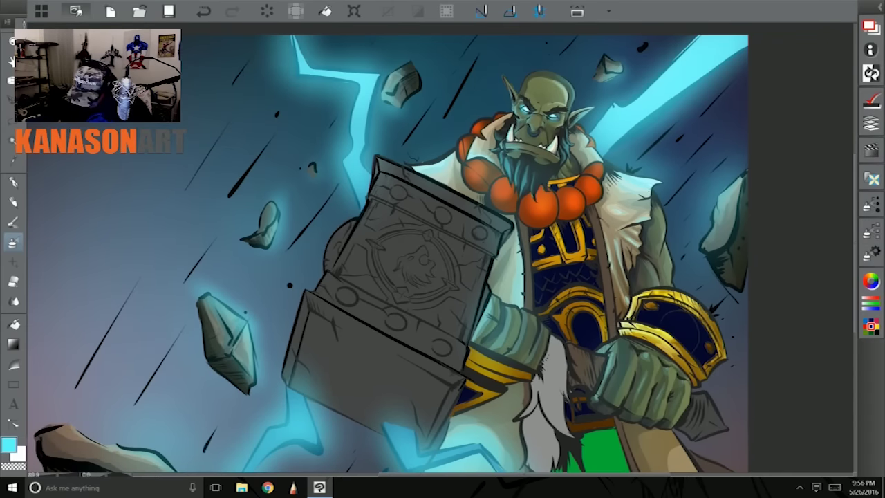
{"action": "middle_click", "coordinate": [636, 279]}
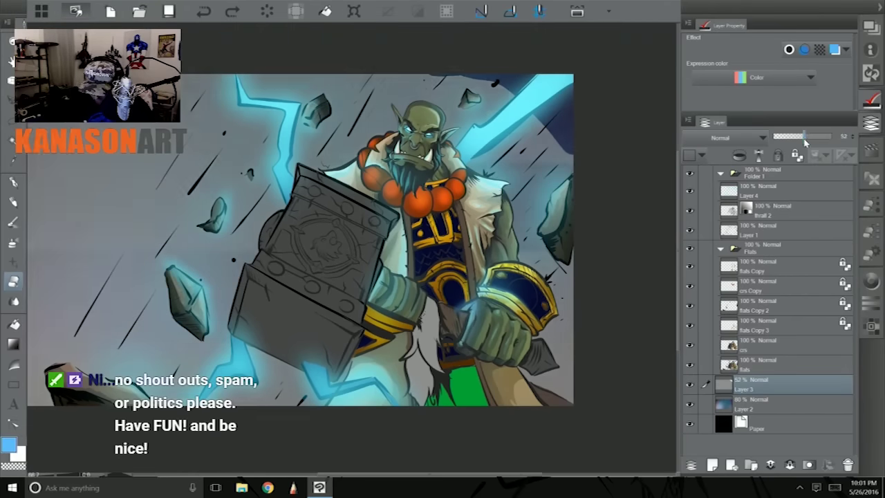
{"action": "middle_click", "coordinate": [603, 183]}
{"action": "left_click_drag", "start_coordinate": [228, 208], "coordinate": [349, 213]}
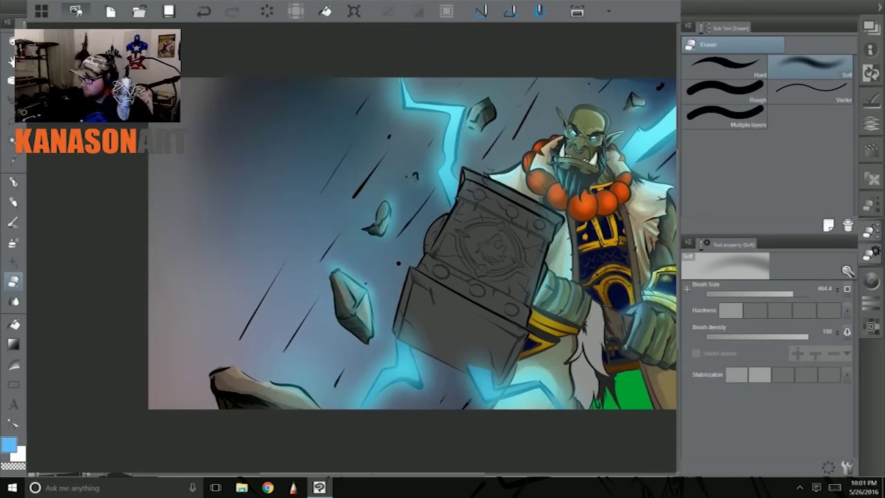
{"action": "scroll", "coordinate": [174, 159], "scroll_direction": "down", "scroll_amount": 1}
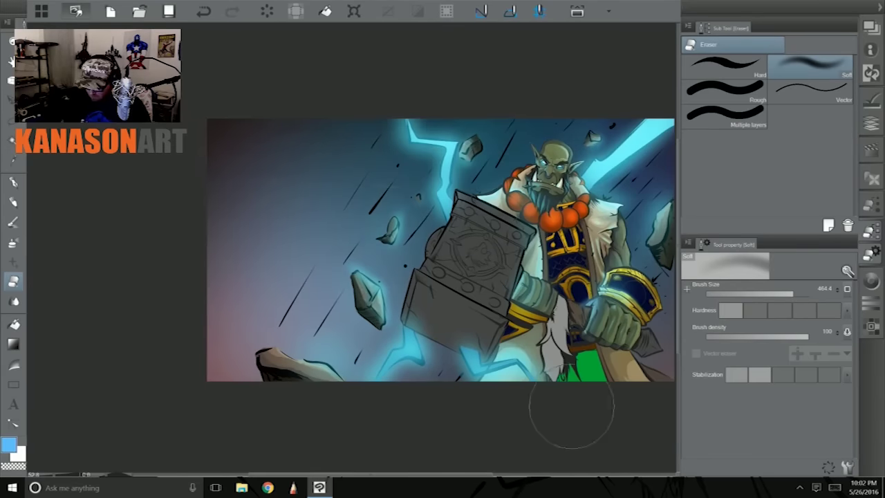
{"action": "scroll", "coordinate": [164, 401], "scroll_direction": "up", "scroll_amount": 1}
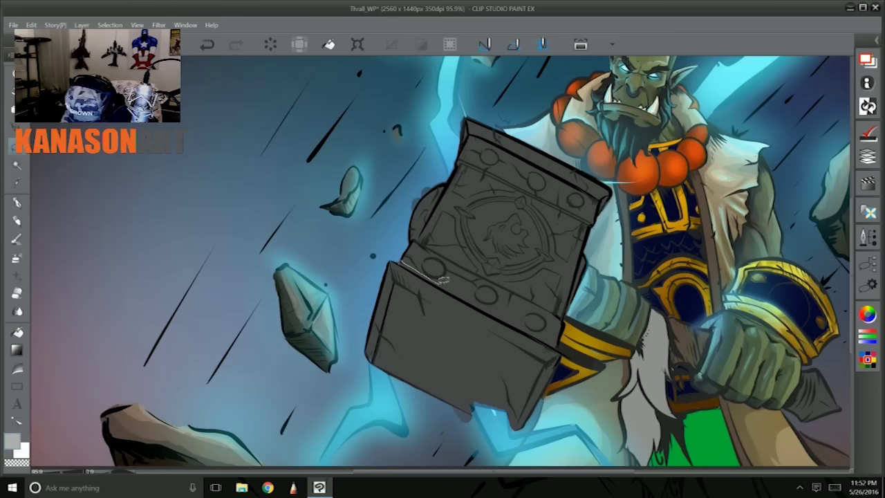
Lasso the shadow areas across the stone hammer head, airbrush them with dark navy and clear the selection.
{"action": "left_click_drag", "start_coordinate": [460, 295], "coordinate": [431, 232]}
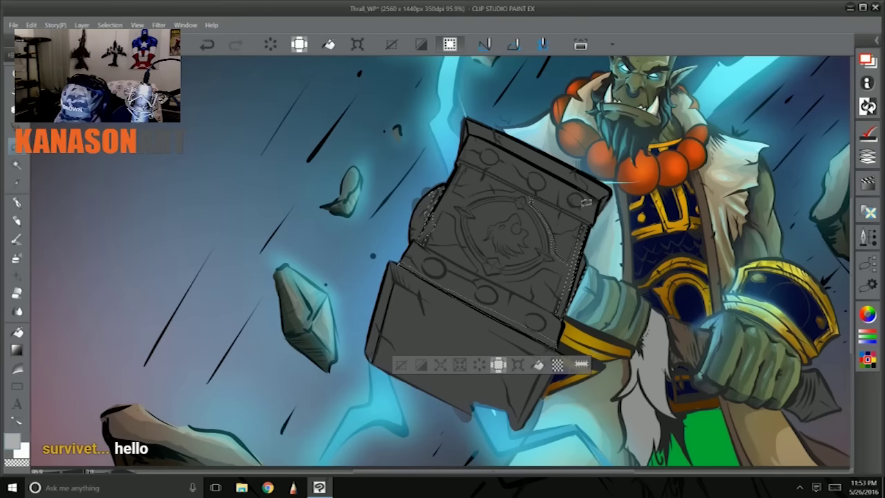
{"action": "mouse_move", "coordinate": [402, 325]}
{"action": "left_mouse_down"}
{"action": "mouse_move", "coordinate": [513, 428]}
{"action": "mouse_move", "coordinate": [374, 349]}
{"action": "left_mouse_up"}
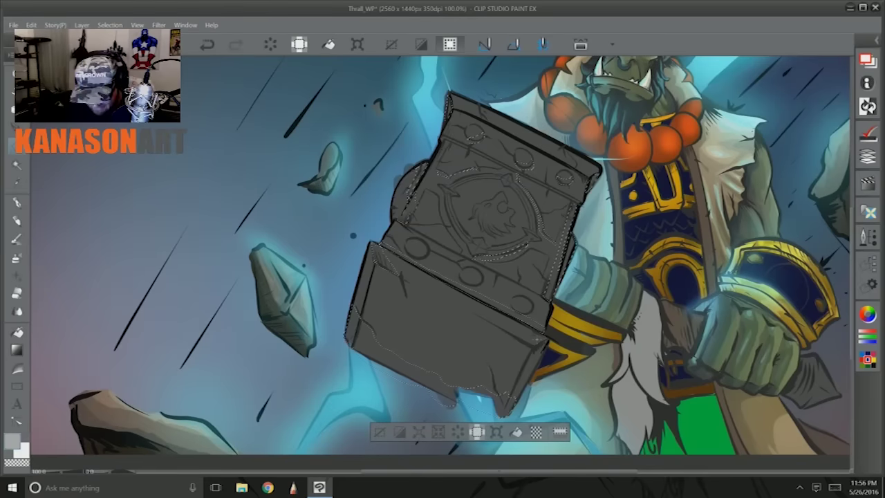
{"action": "left_click", "coordinate": [868, 133]}
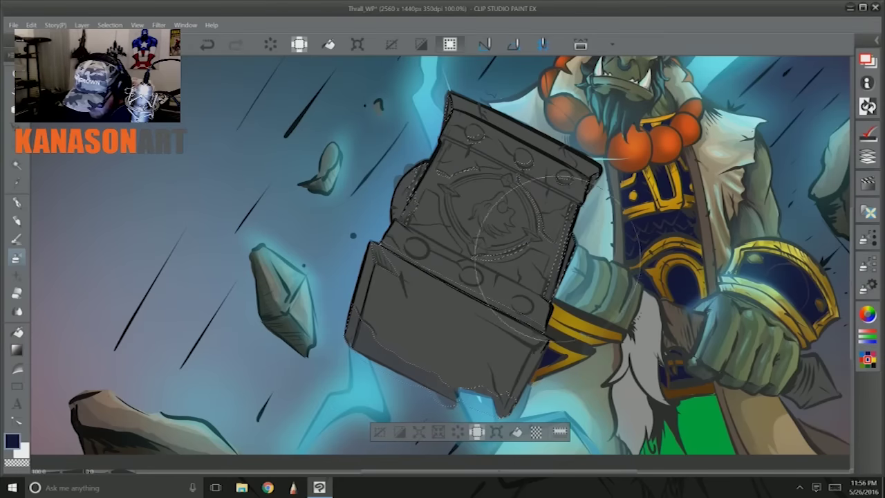
{"action": "key", "text": "ctrl+d"}
{"action": "scroll", "coordinate": [509, 253], "scroll_direction": "down", "scroll_amount": 3}
{"action": "scroll", "coordinate": [508, 253], "scroll_direction": "up", "scroll_amount": 1}
Airbrush light cyan over the selected upper bevel of the hammer's lower block and clear the selection.
{"action": "key", "text": "ctrl+z"}
{"action": "scroll", "coordinate": [443, 262], "scroll_direction": "up", "scroll_amount": 1}
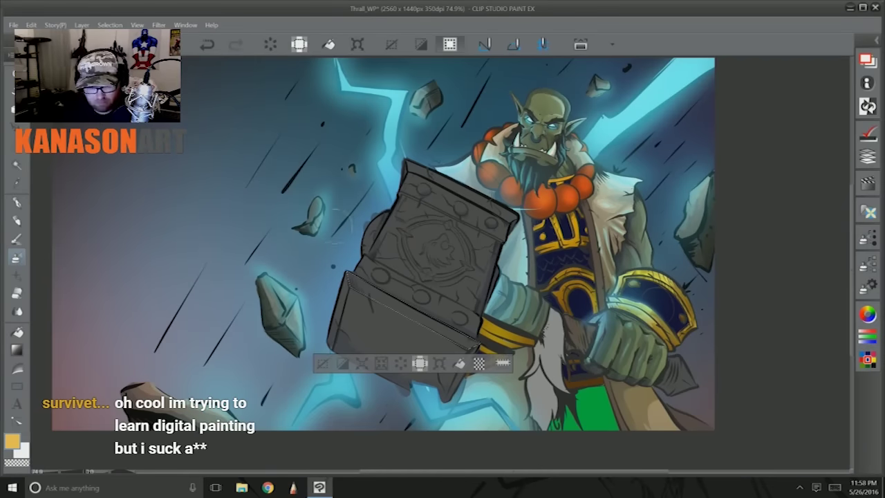
{"action": "middle_click", "coordinate": [443, 261]}
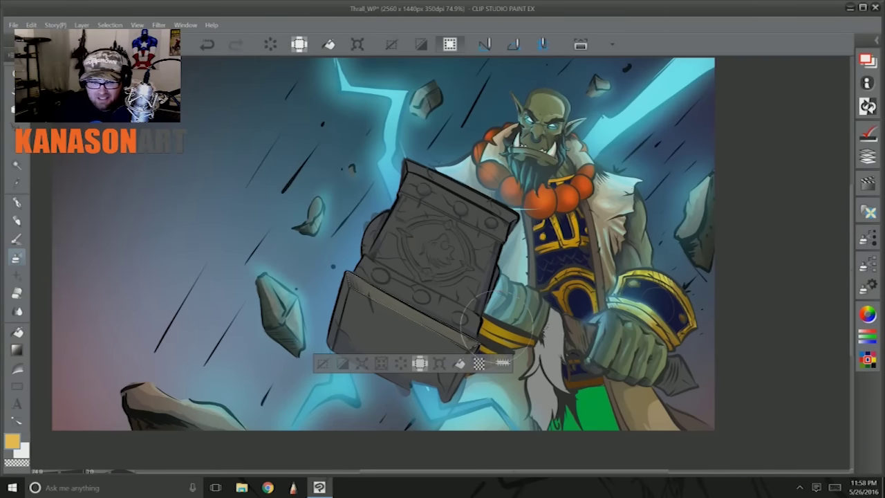
{"action": "scroll", "coordinate": [480, 315], "scroll_direction": "up", "scroll_amount": 2}
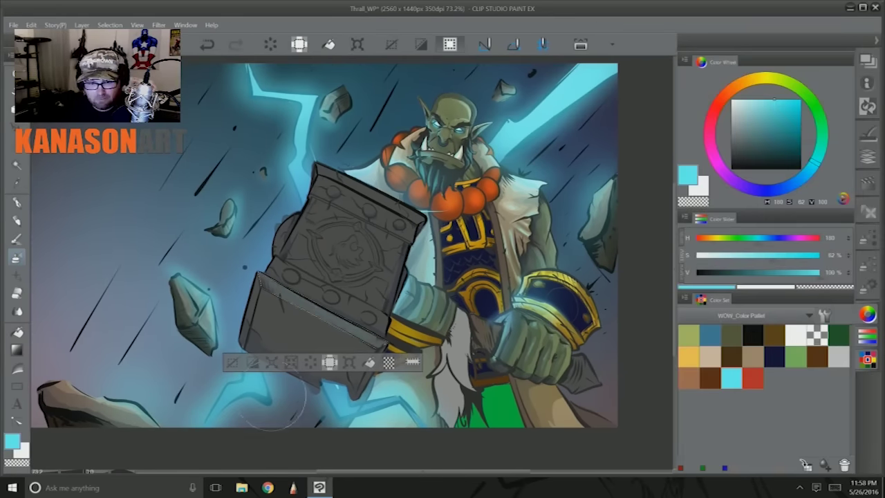
{"action": "key", "text": "ctrl+d"}
Lasso the front face of the hammer's lower block, airbrush it with a cyan gradient and clear the selection.
{"action": "left_click_drag", "start_coordinate": [323, 236], "coordinate": [482, 319]}
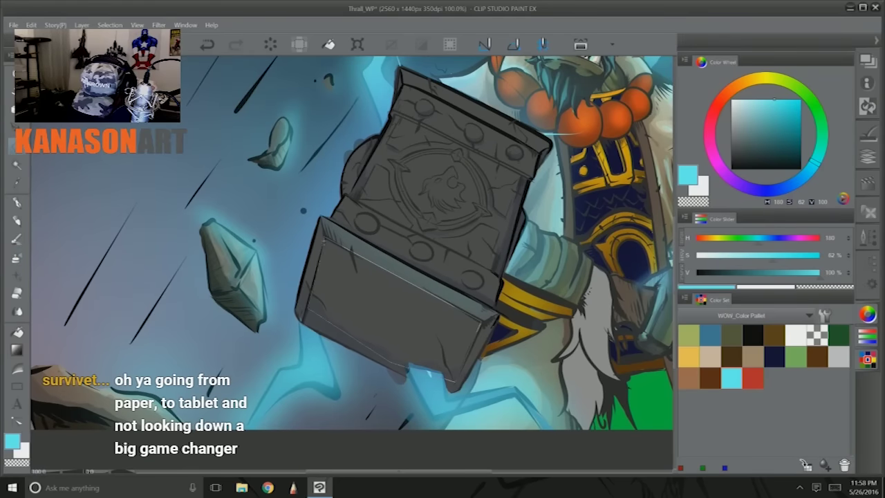
{"action": "left_click_drag", "start_coordinate": [306, 306], "coordinate": [322, 237]}
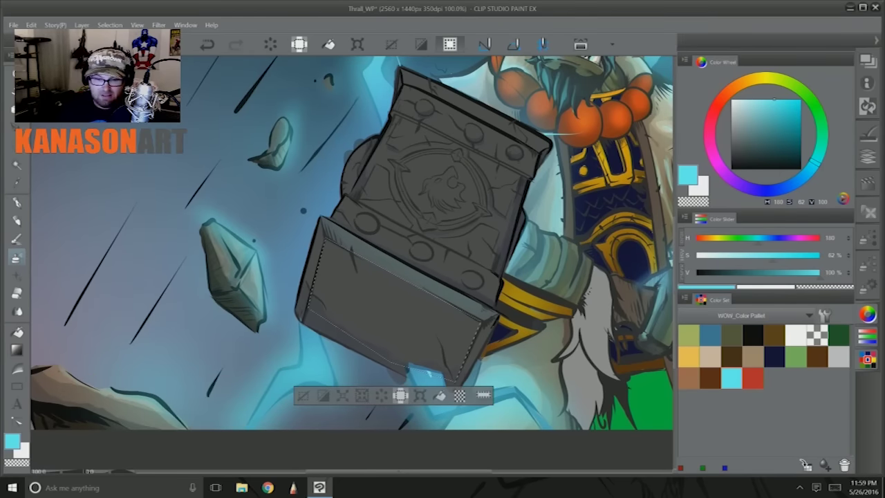
{"action": "scroll", "coordinate": [274, 263], "scroll_direction": "up", "scroll_amount": 2}
{"action": "scroll", "coordinate": [387, 259], "scroll_direction": "down", "scroll_amount": 2}
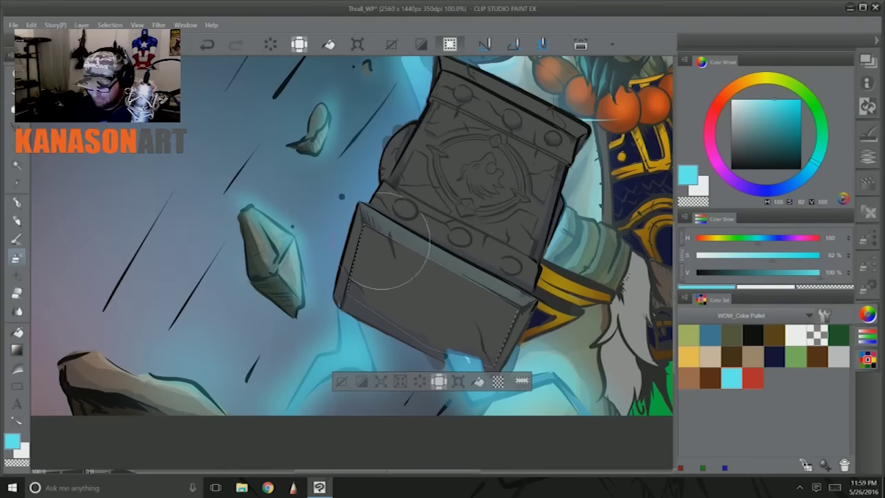
{"action": "key", "text": "ctrl+d"}
{"action": "key", "text": "ctrl+0"}
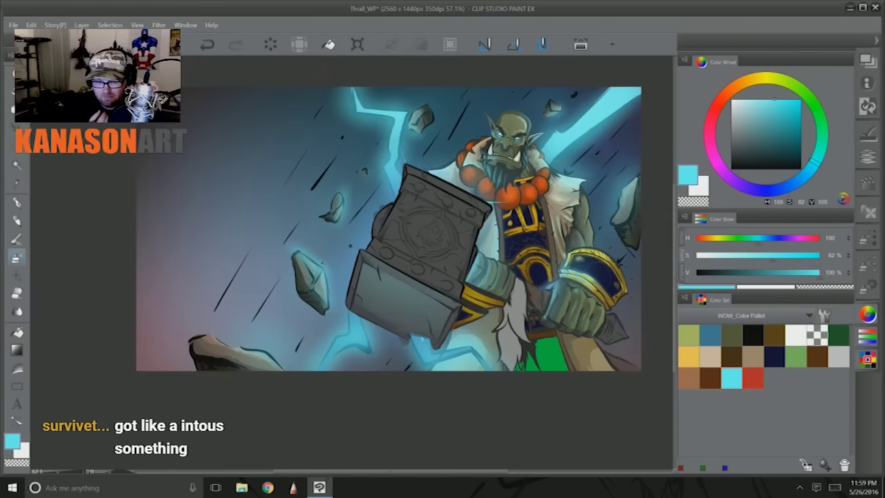
Lasso the narrow side bevels of the hammer's lower block, airbrush them with cyan light and clear the selection.
{"action": "scroll", "coordinate": [388, 229], "scroll_direction": "up", "scroll_amount": 3}
{"action": "scroll", "coordinate": [353, 263], "scroll_direction": "up", "scroll_amount": 1}
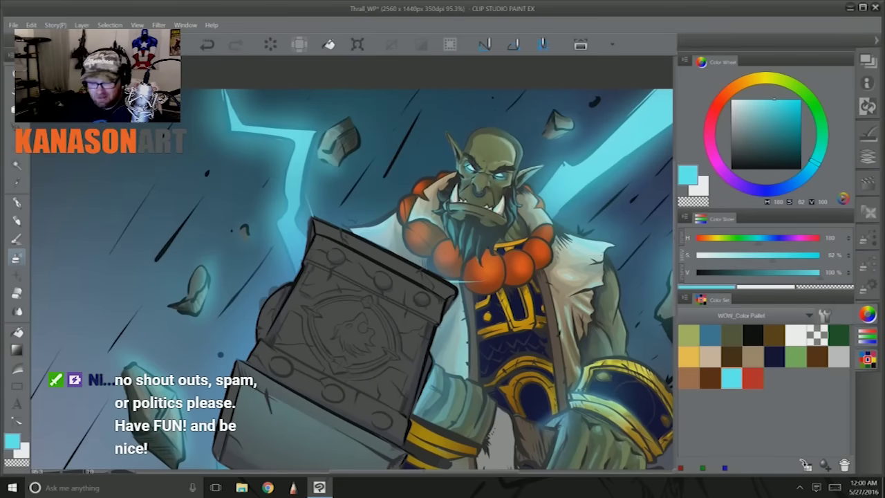
{"action": "key", "text": "m"}
{"action": "scroll", "coordinate": [352, 263], "scroll_direction": "up", "scroll_amount": 3}
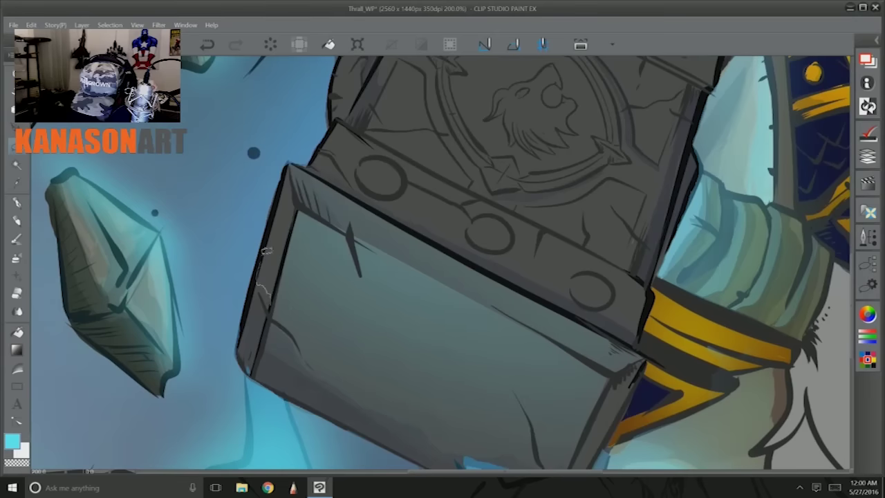
{"action": "key", "text": "ctrl+shift+d"}
{"action": "scroll", "coordinate": [597, 408], "scroll_direction": "down", "scroll_amount": 2}
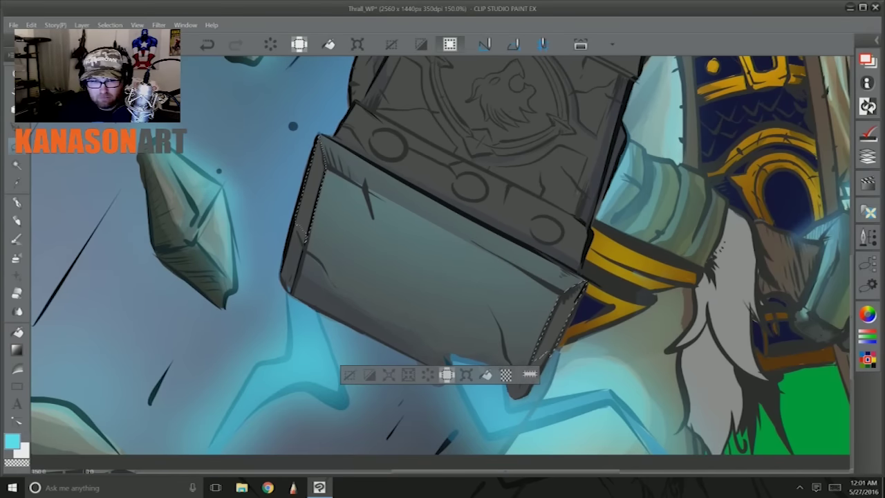
{"action": "scroll", "coordinate": [394, 421], "scroll_direction": "down", "scroll_amount": 2}
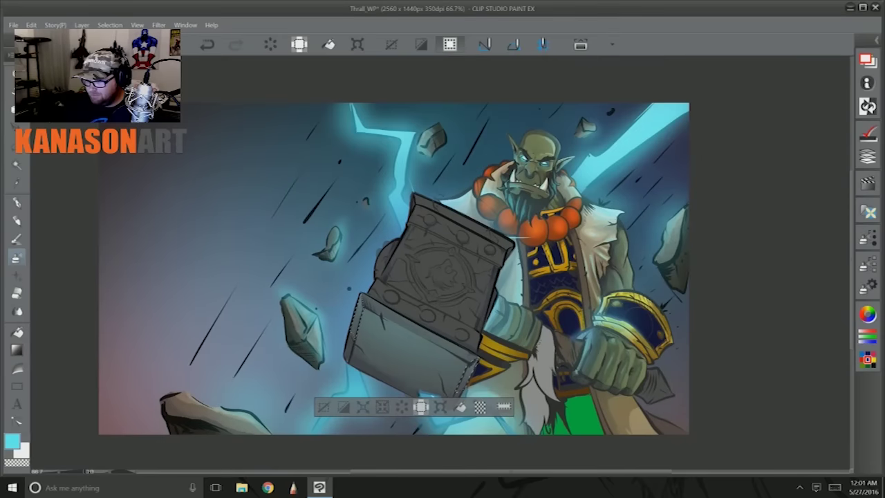
{"action": "scroll", "coordinate": [398, 297], "scroll_direction": "up", "scroll_amount": 2}
{"action": "key", "text": "ctrl+d"}
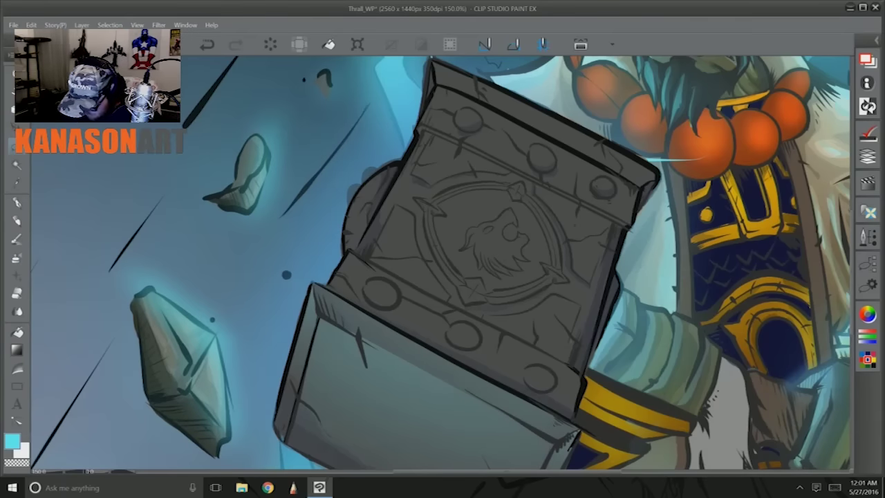
Lasso the areas around the rivets on the hammer's lower band, airbrush cyan highlights and clear the selection.
{"action": "scroll", "coordinate": [358, 190], "scroll_direction": "down", "scroll_amount": 3}
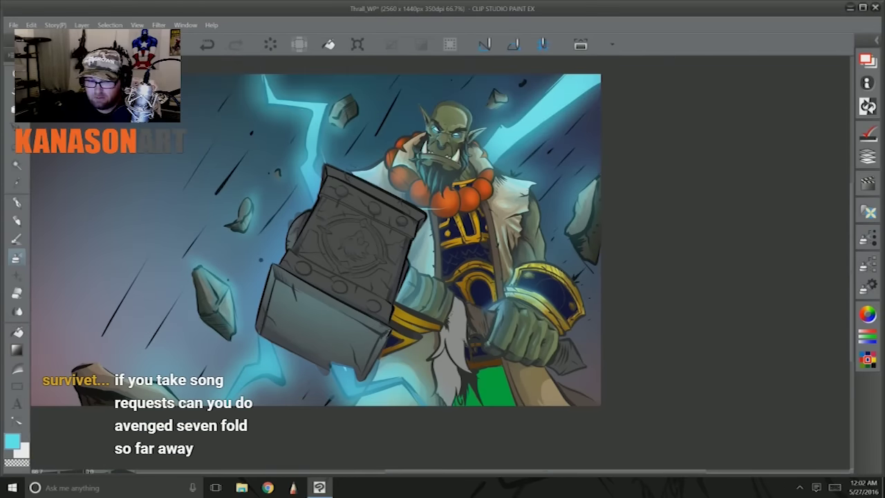
{"action": "scroll", "coordinate": [325, 303], "scroll_direction": "up", "scroll_amount": 3}
{"action": "left_click_drag", "start_coordinate": [201, 128], "coordinate": [214, 177]}
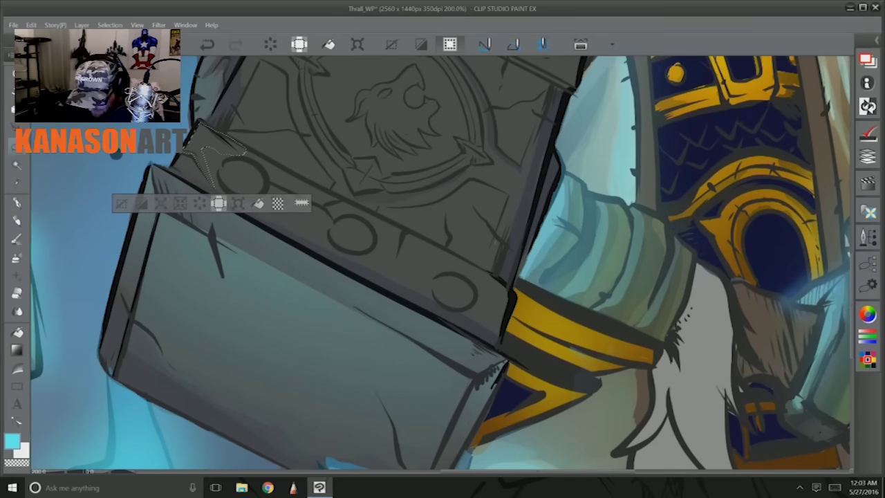
{"action": "left_click_drag", "start_coordinate": [356, 211], "coordinate": [351, 211]}
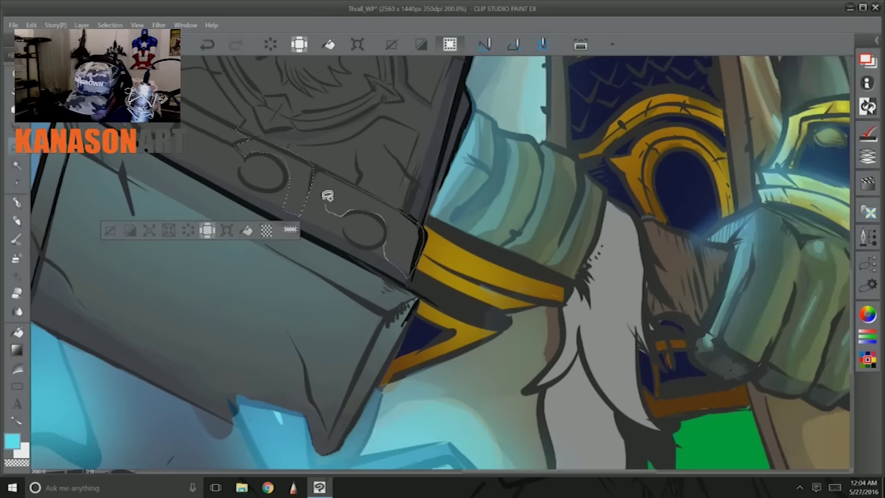
{"action": "scroll", "coordinate": [327, 196], "scroll_direction": "down", "scroll_amount": 1}
{"action": "key", "text": "ctrl+d"}
{"action": "key", "text": "ctrl+0"}
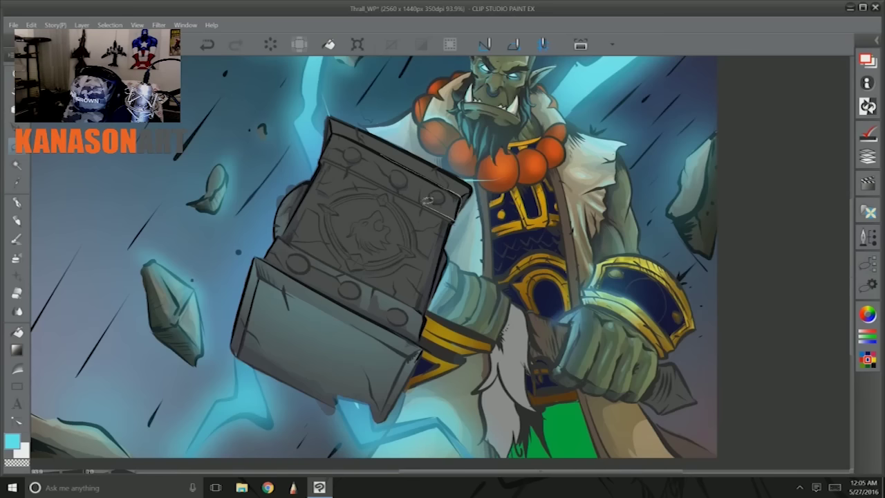
Lasso the upper riveted band of the hammer around its rivets, airbrush it cyan and clear the selection.
{"action": "key", "text": "ctrl+z"}
{"action": "scroll", "coordinate": [367, 153], "scroll_direction": "up", "scroll_amount": 1}
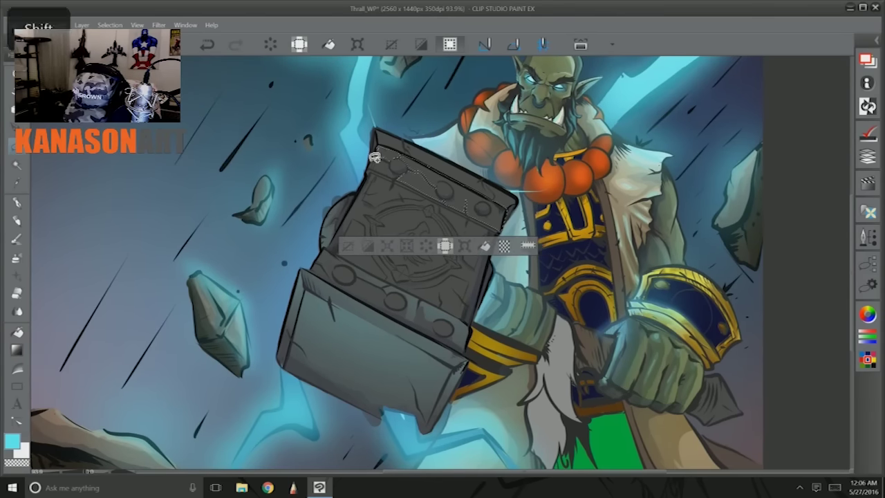
{"action": "key", "text": "b"}
{"action": "key", "text": "ctrl+d"}
{"action": "key", "text": "ctrl+minus"}
{"action": "scroll", "coordinate": [393, 262], "scroll_direction": "up", "scroll_amount": 1}
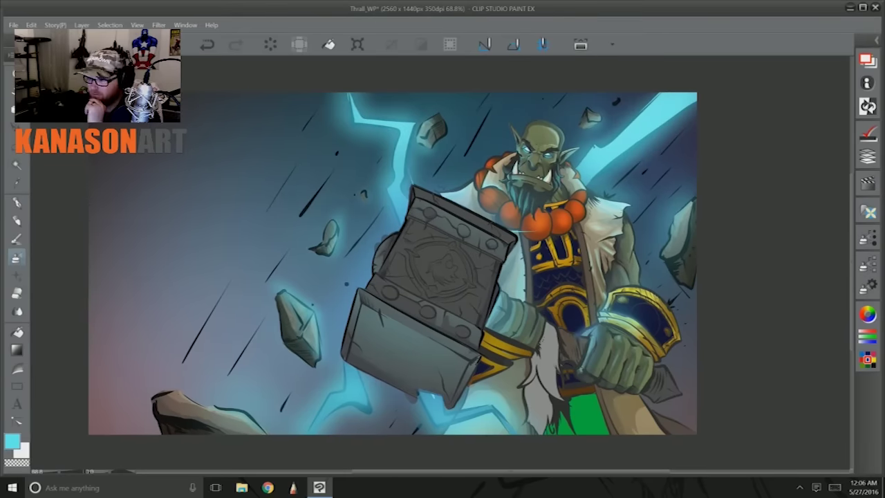
Lasso the bevel along the hammer's top edge, airbrush it with cyan light and clear the selection.
{"action": "scroll", "coordinate": [415, 197], "scroll_direction": "up", "scroll_amount": 3}
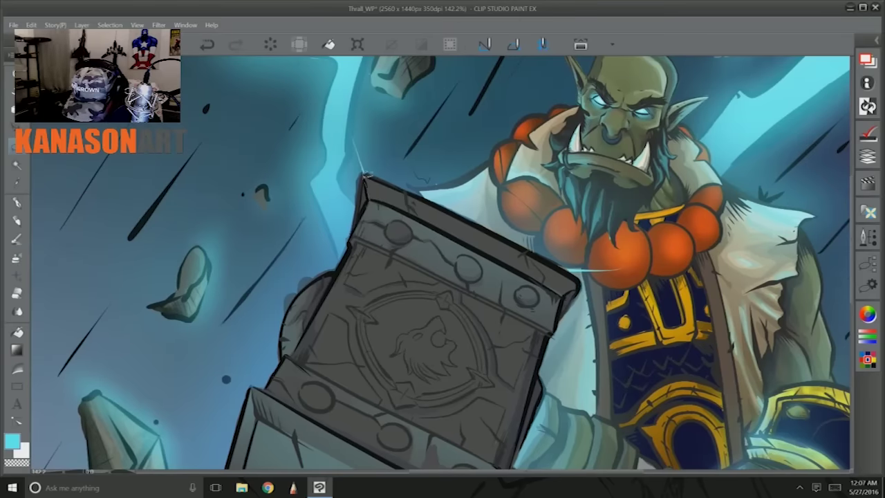
{"action": "key", "text": "ctrl+z"}
{"action": "scroll", "coordinate": [522, 257], "scroll_direction": "down", "scroll_amount": 4}
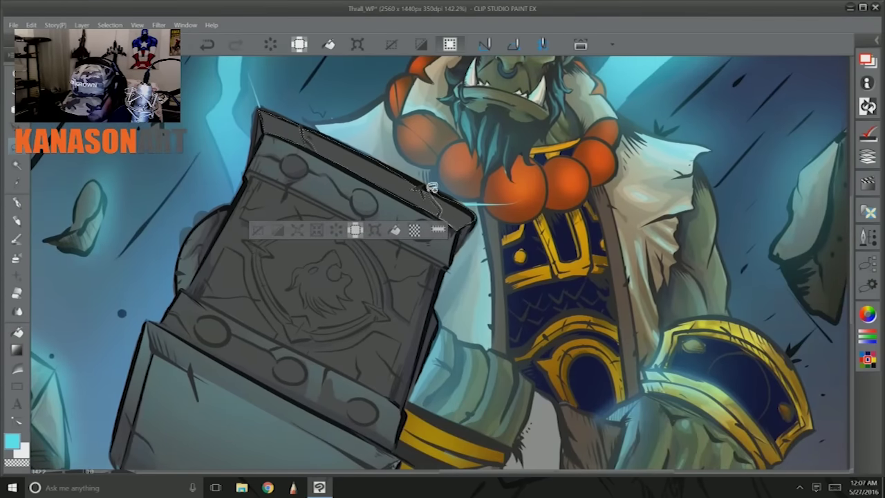
{"action": "scroll", "coordinate": [285, 169], "scroll_direction": "up", "scroll_amount": 2}
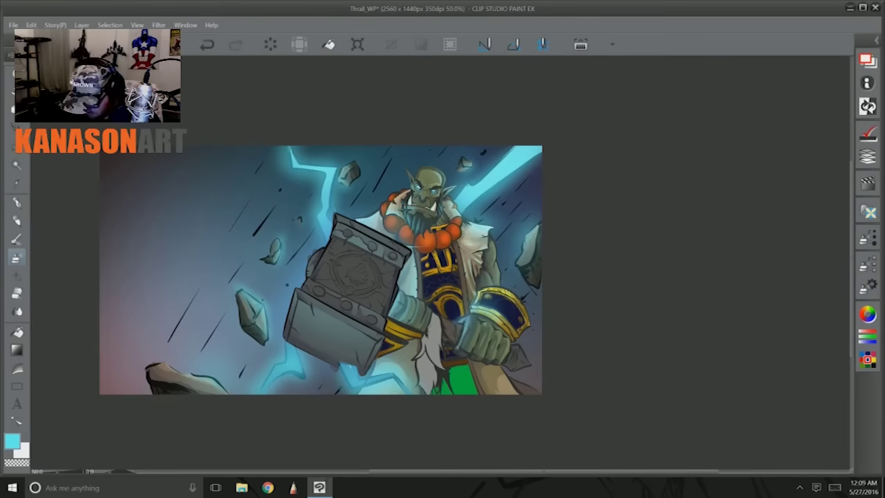
Lasso the remaining stone areas between the rivets on the hammer's upper band, airbrush them with cyan light and clear the selection.
{"action": "scroll", "coordinate": [281, 257], "scroll_direction": "up", "scroll_amount": 1}
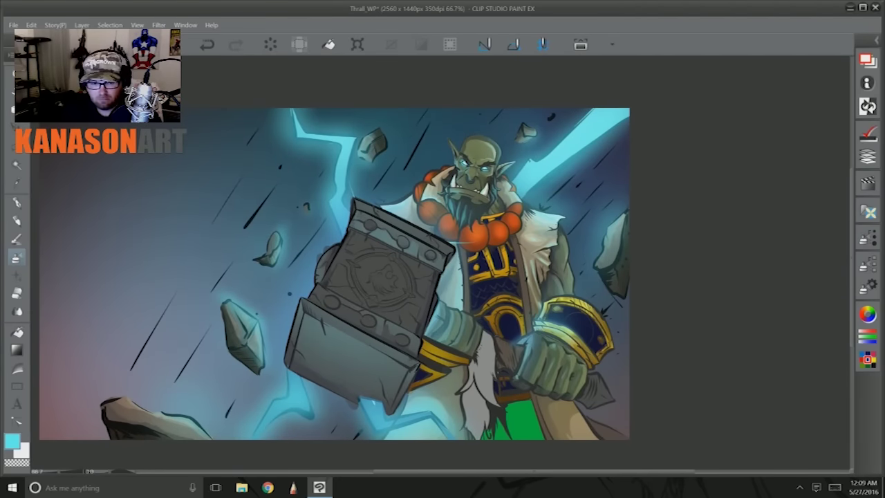
{"action": "scroll", "coordinate": [312, 252], "scroll_direction": "up", "scroll_amount": 3}
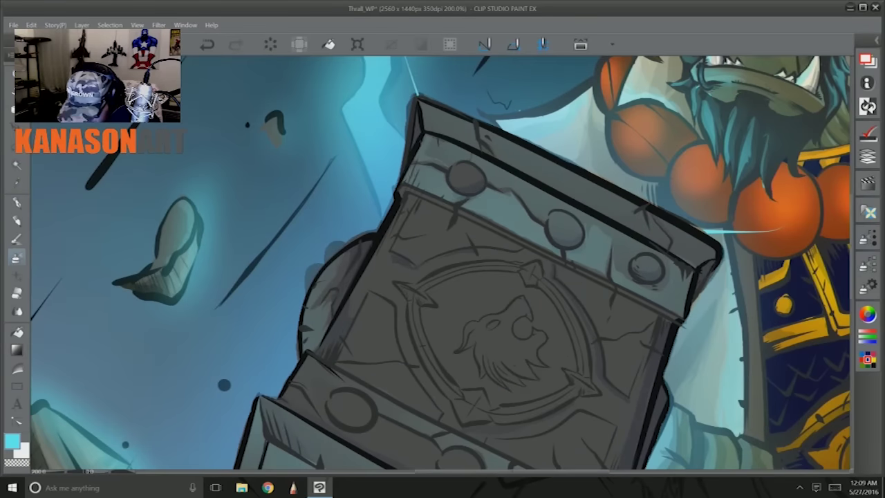
{"action": "left_click_drag", "start_coordinate": [449, 170], "coordinate": [443, 156]}
{"action": "scroll", "coordinate": [450, 193], "scroll_direction": "right", "scroll_amount": 3}
{"action": "left_click_drag", "start_coordinate": [477, 208], "coordinate": [506, 254]}
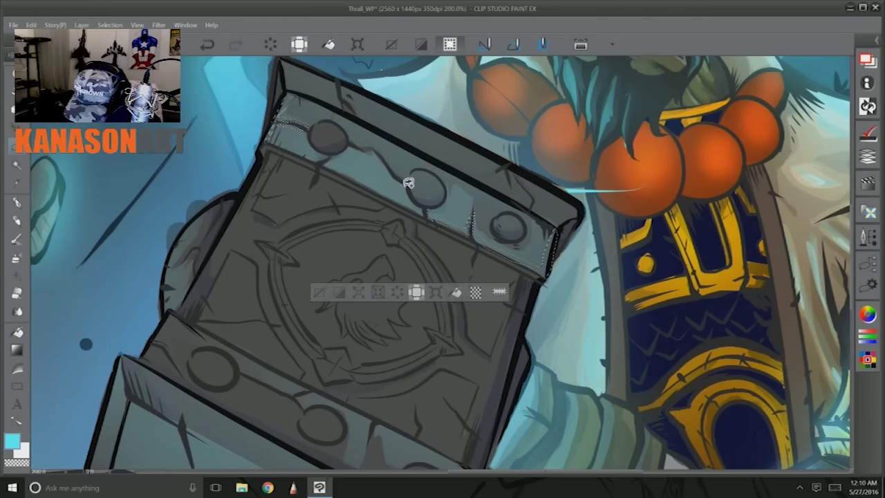
{"action": "key", "text": "ctrl+z"}
{"action": "key", "text": "ctrl+y"}
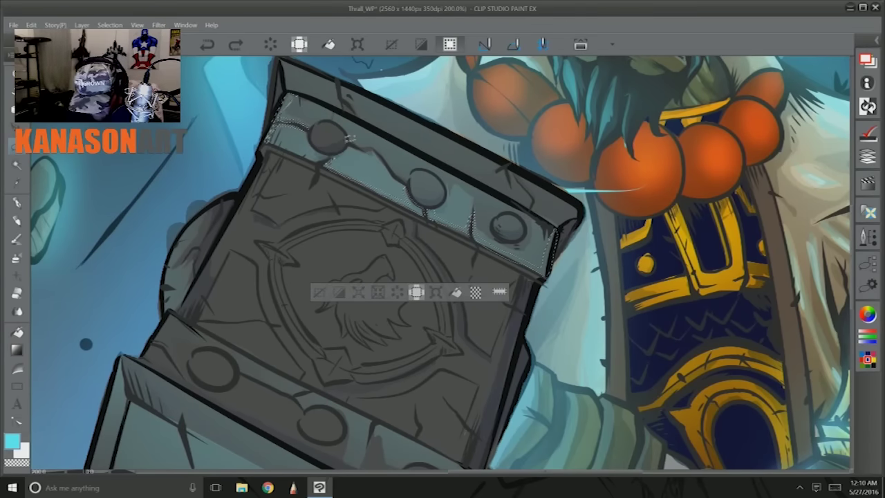
{"action": "key", "text": "ctrl+d"}
{"action": "scroll", "coordinate": [348, 139], "scroll_direction": "down", "scroll_amount": 5}
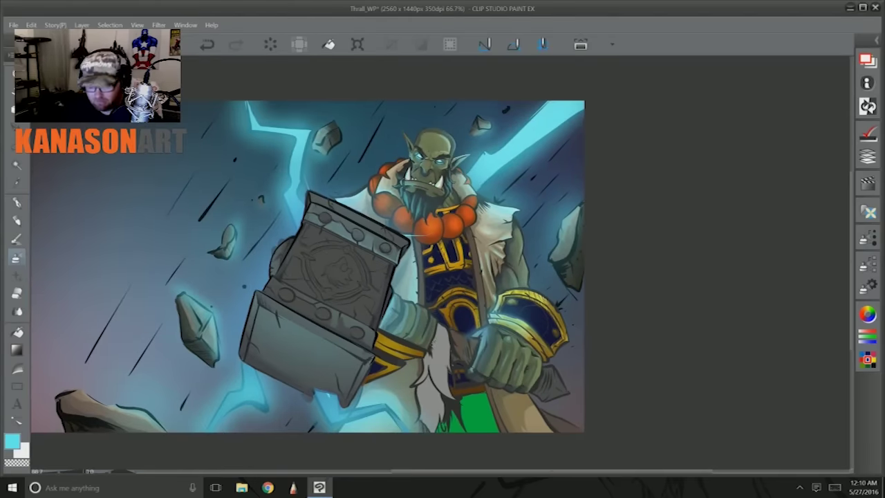
Lasso a patch along the hammer's upper band beside its first rivet, airbrush it and clear the selection.
{"action": "scroll", "coordinate": [271, 221], "scroll_direction": "up", "scroll_amount": 2}
{"action": "scroll", "coordinate": [284, 221], "scroll_direction": "up", "scroll_amount": 3}
{"action": "left_click_drag", "start_coordinate": [471, 259], "coordinate": [363, 206]}
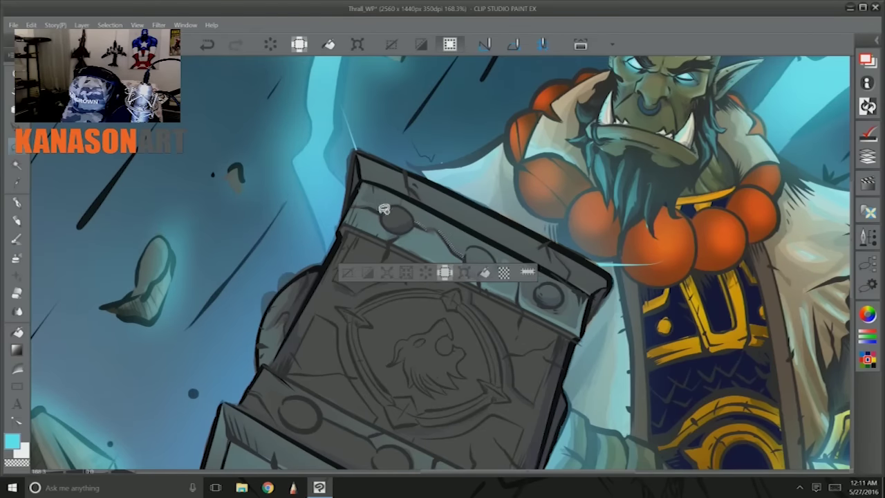
{"action": "key", "text": "ctrl+d"}
{"action": "scroll", "coordinate": [269, 242], "scroll_direction": "down", "scroll_amount": 5}
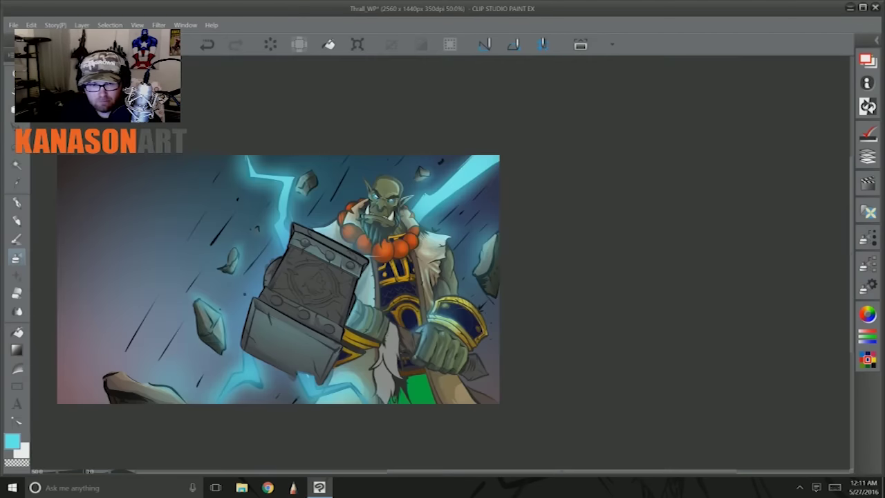
Lasso the strip of the hammer's face directly beneath the upper riveted band and airbrush a dark navy shadow into it.
{"action": "scroll", "coordinate": [262, 243], "scroll_direction": "up", "scroll_amount": 4}
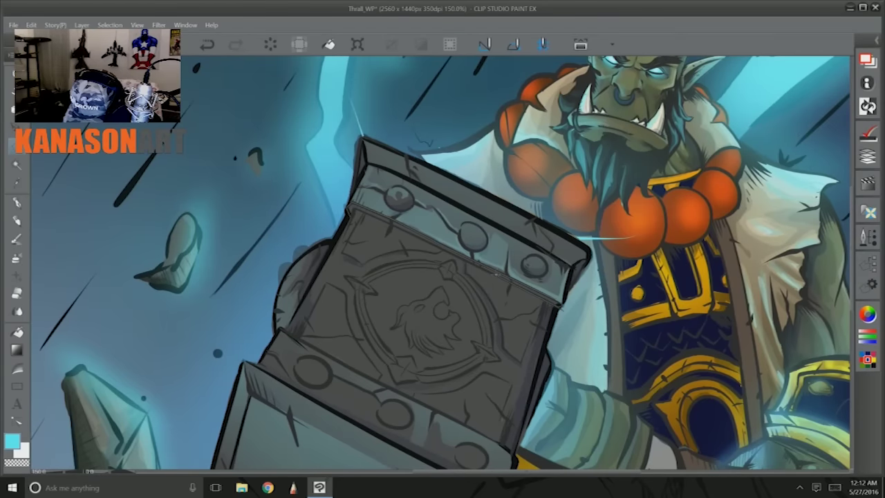
{"action": "left_click_drag", "start_coordinate": [559, 304], "coordinate": [350, 215]}
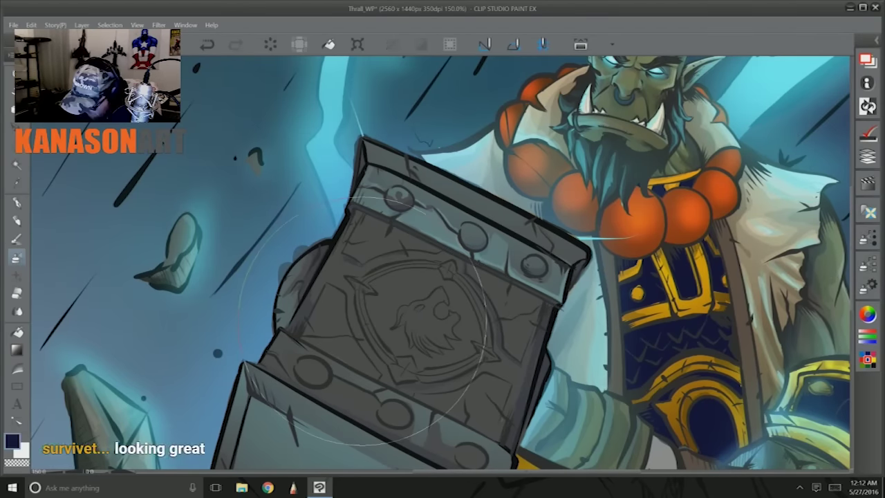
{"action": "key", "text": "F2"}
{"action": "scroll", "coordinate": [415, 164], "scroll_direction": "down", "scroll_amount": 4}
{"action": "key", "text": "F2"}
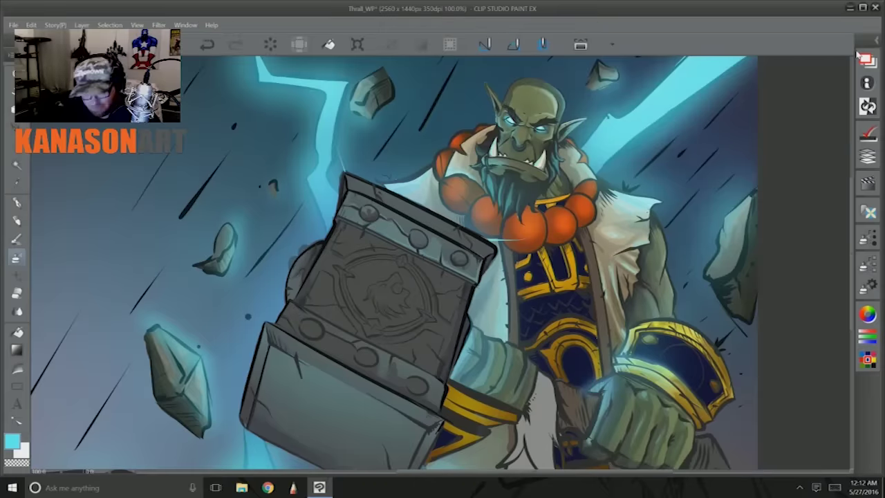
{"action": "scroll", "coordinate": [415, 164], "scroll_direction": "up", "scroll_amount": 4}
{"action": "left_click_drag", "start_coordinate": [376, 129], "coordinate": [367, 131]}
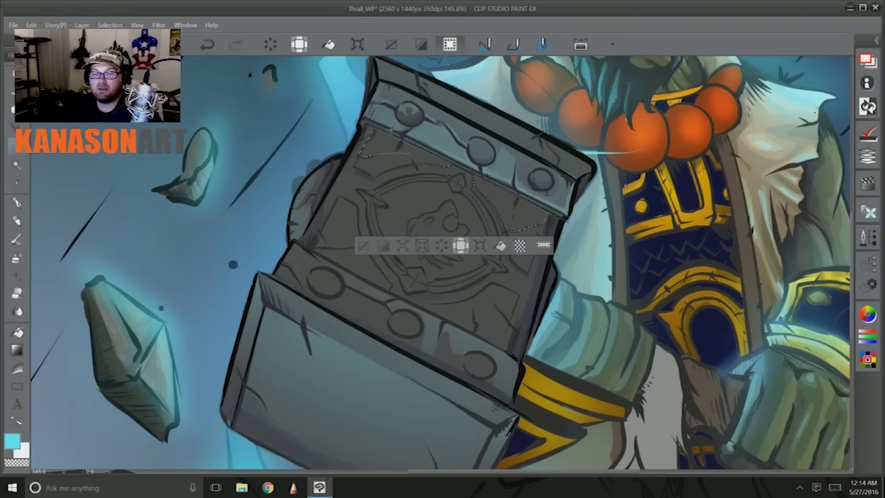
{"action": "scroll", "coordinate": [270, 211], "scroll_direction": "down", "scroll_amount": 2}
{"action": "left_click", "coordinate": [868, 183]}
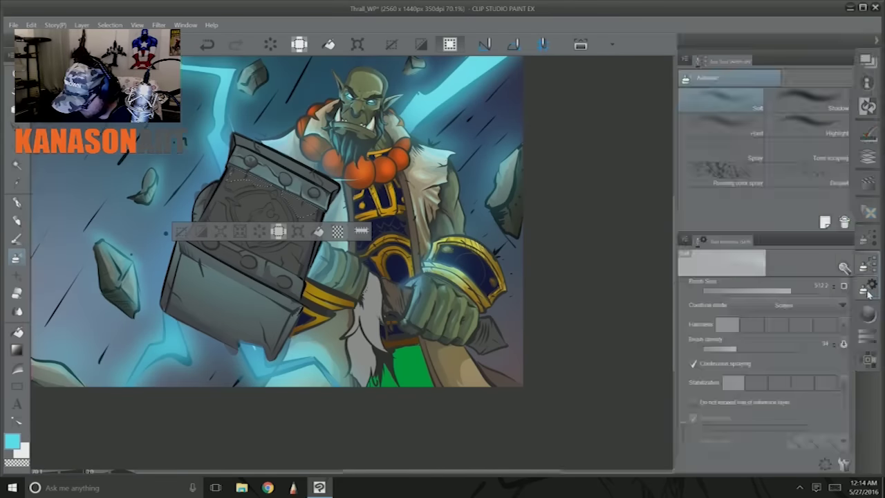
{"action": "scroll", "coordinate": [228, 238], "scroll_direction": "up", "scroll_amount": 2}
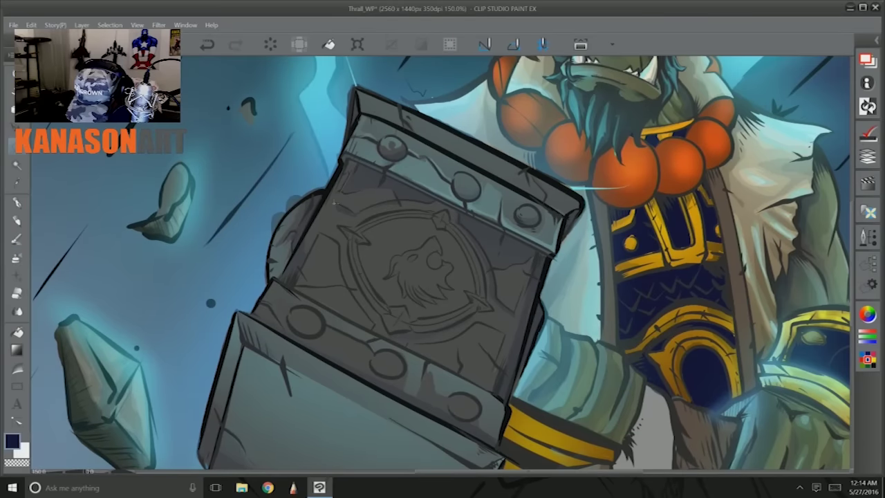
Lasso the cracked stone panels around the emblem on the hammer's face, airbrush them with cyan light and clear the selection.
{"action": "mouse_move", "coordinate": [458, 212]}
{"action": "left_mouse_down"}
{"action": "mouse_move", "coordinate": [536, 291]}
{"action": "mouse_move", "coordinate": [484, 277]}
{"action": "mouse_move", "coordinate": [459, 213]}
{"action": "left_mouse_up"}
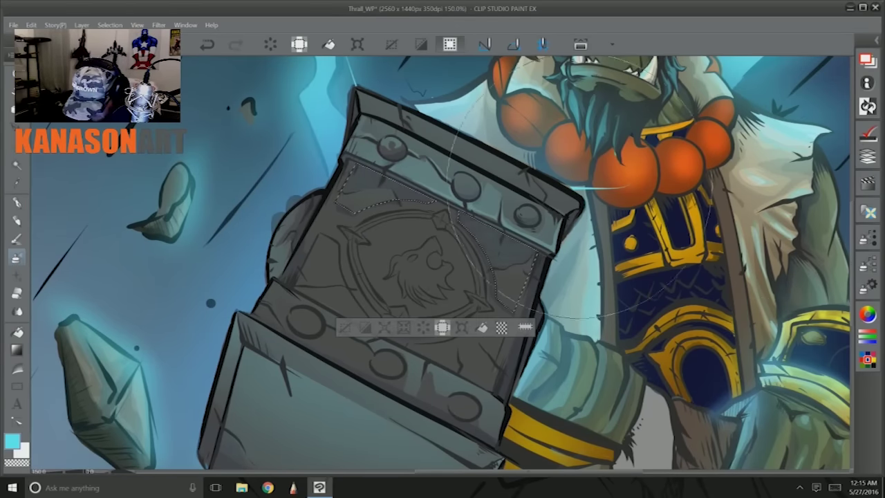
{"action": "key", "text": "ctrl+d"}
{"action": "scroll", "coordinate": [408, 284], "scroll_direction": "down", "scroll_amount": 4}
{"action": "scroll", "coordinate": [408, 283], "scroll_direction": "up", "scroll_amount": 3}
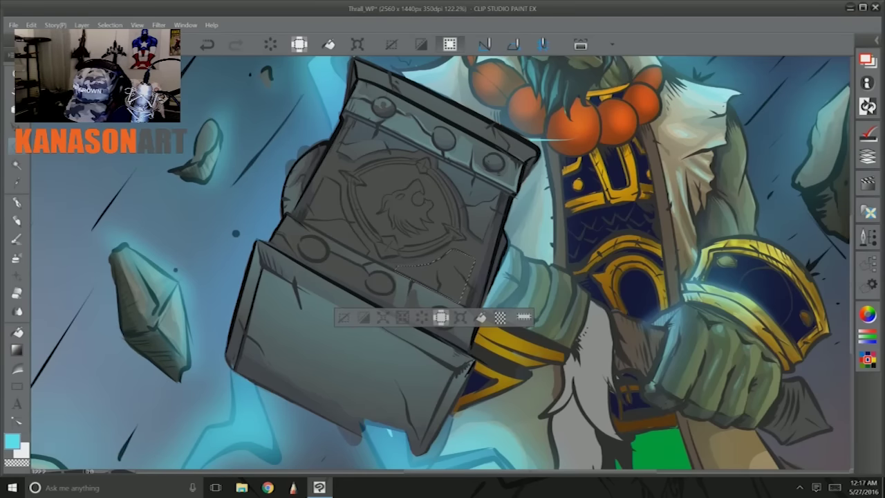
{"action": "scroll", "coordinate": [305, 221], "scroll_direction": "down", "scroll_amount": 4}
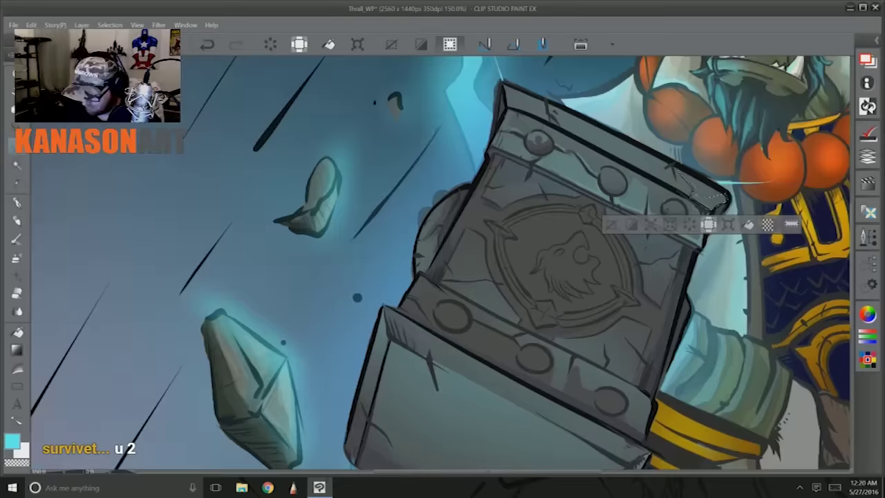
Lasso the lit planes between the cracks along the hammer's top edge, airbrush them with cyan light and clear the selection.
{"action": "scroll", "coordinate": [532, 207], "scroll_direction": "down", "scroll_amount": 1}
{"action": "left_click_drag", "start_coordinate": [531, 208], "coordinate": [531, 214]}
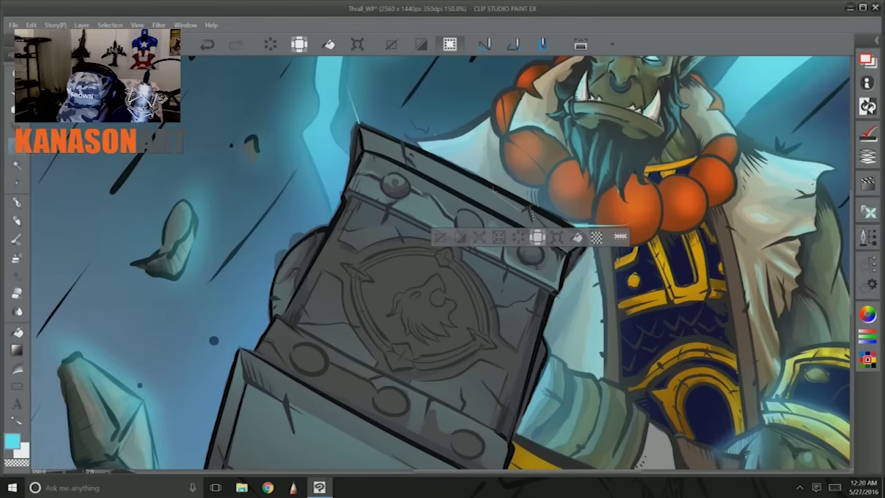
{"action": "left_click_drag", "start_coordinate": [409, 155], "coordinate": [527, 204]}
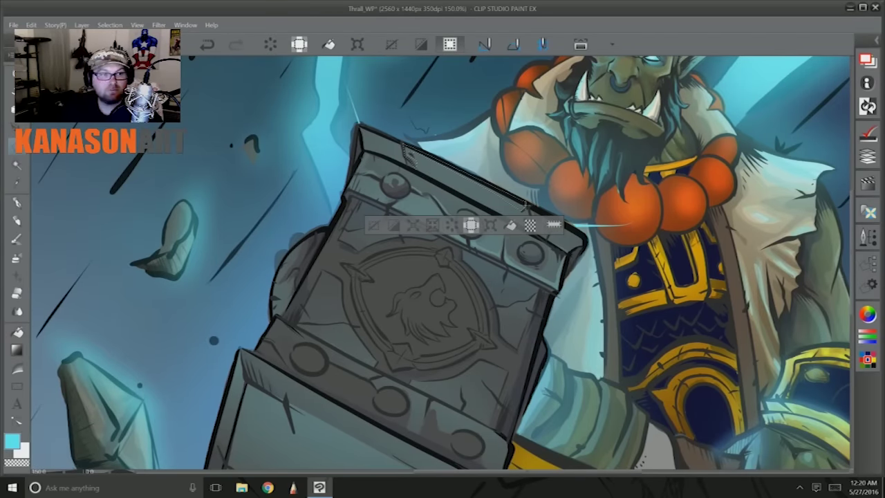
{"action": "key", "text": "ctrl+z"}
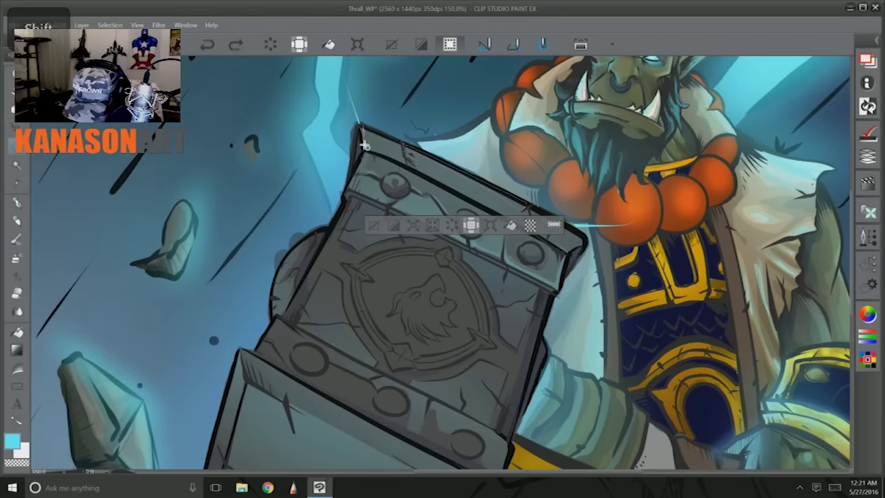
{"action": "left_click_drag", "start_coordinate": [361, 127], "coordinate": [726, 125]}
{"action": "scroll", "coordinate": [443, 263], "scroll_direction": "up", "scroll_amount": 3}
{"action": "left_click_drag", "start_coordinate": [536, 304], "coordinate": [581, 339]}
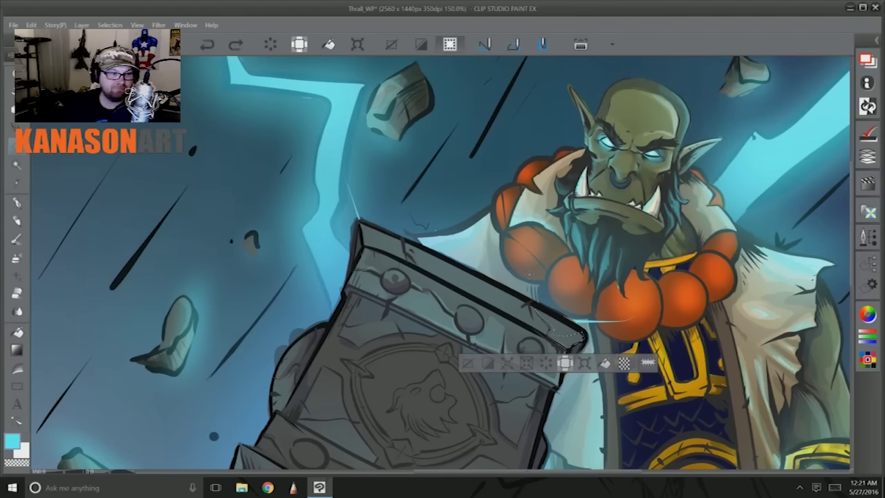
{"action": "mouse_move", "coordinate": [361, 223]}
{"action": "left_mouse_down"}
{"action": "mouse_move", "coordinate": [403, 243]}
{"action": "mouse_move", "coordinate": [365, 233]}
{"action": "left_mouse_up"}
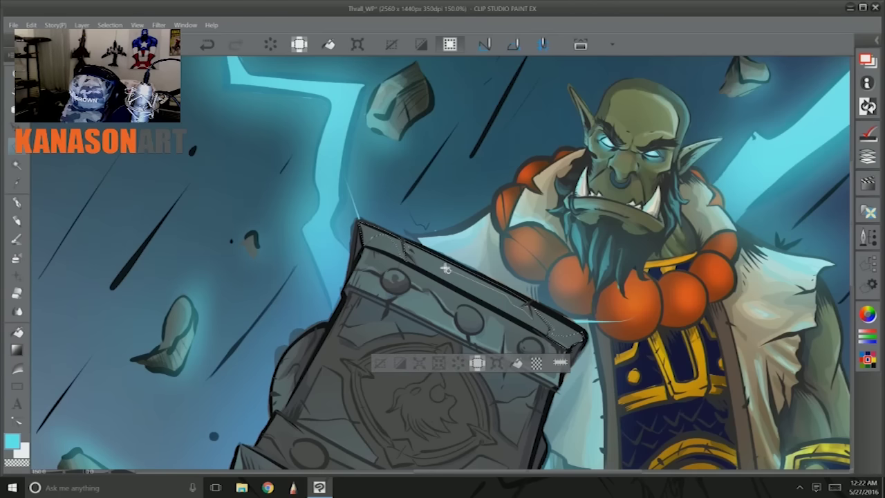
{"action": "key", "text": "ctrl+d"}
{"action": "scroll", "coordinate": [405, 263], "scroll_direction": "down", "scroll_amount": 5}
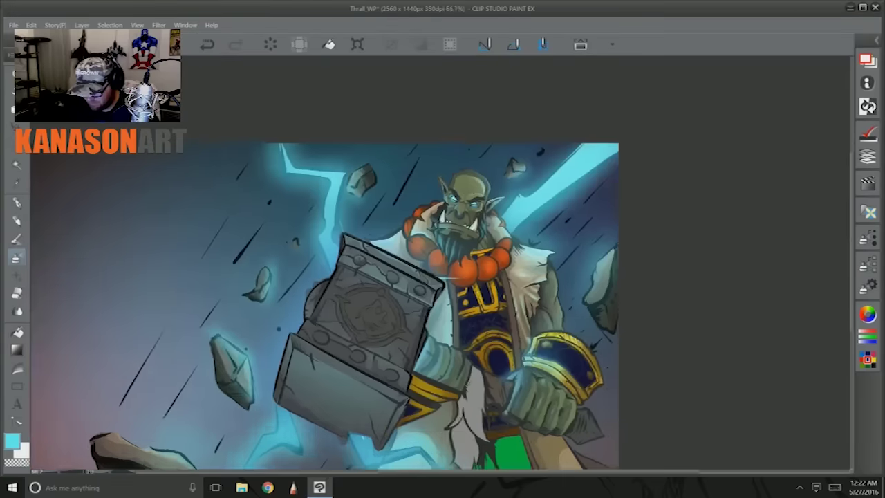
Lasso parts of the emblem ring and wolf head on the hammer's face and airbrush cyan highlights on them.
{"action": "scroll", "coordinate": [404, 263], "scroll_direction": "up", "scroll_amount": 2}
{"action": "left_click_drag", "start_coordinate": [443, 243], "coordinate": [496, 364]}
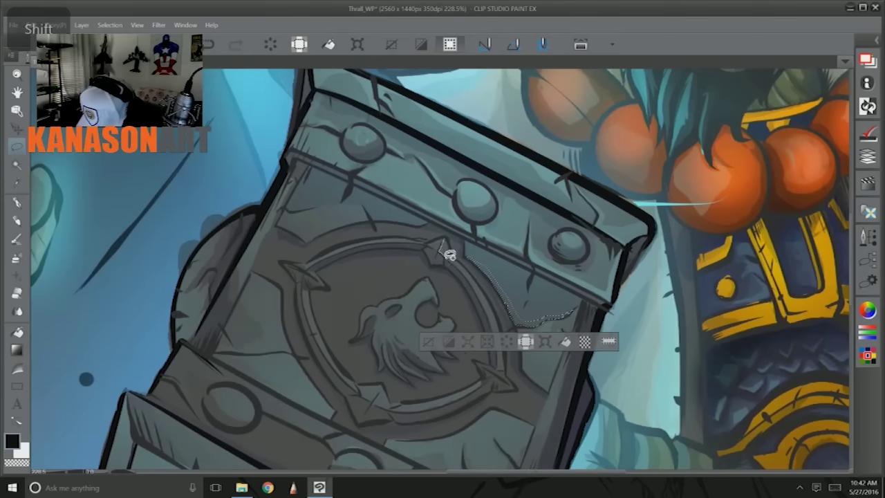
{"action": "mouse_move", "coordinate": [367, 209]}
{"action": "left_mouse_down"}
{"action": "mouse_move", "coordinate": [418, 219]}
{"action": "mouse_move", "coordinate": [361, 201]}
{"action": "mouse_move", "coordinate": [391, 216]}
{"action": "left_mouse_up"}
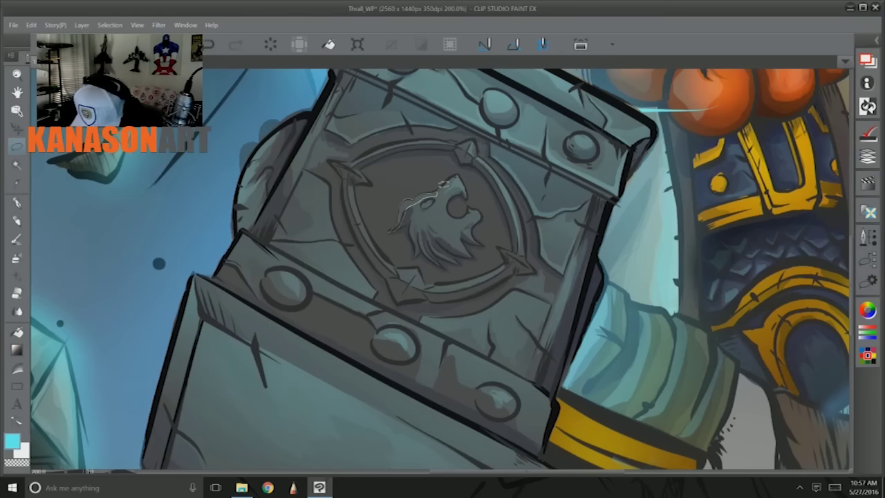
{"action": "left_click_drag", "start_coordinate": [441, 183], "coordinate": [423, 205]}
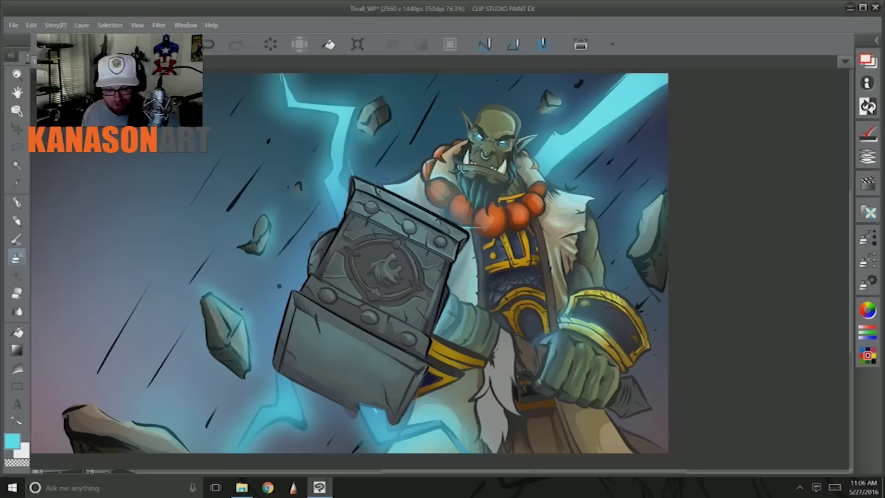
Lasso the stone around the rivets on the hammer's lower band, brighten it with the cyan airbrush and clear the selection.
{"action": "scroll", "coordinate": [291, 256], "scroll_direction": "up", "scroll_amount": 3}
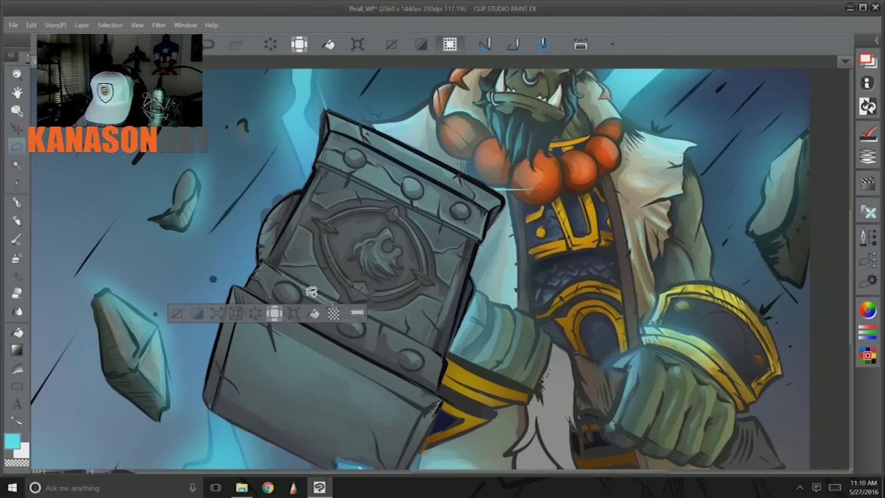
{"action": "left_click_drag", "start_coordinate": [280, 276], "coordinate": [345, 305]}
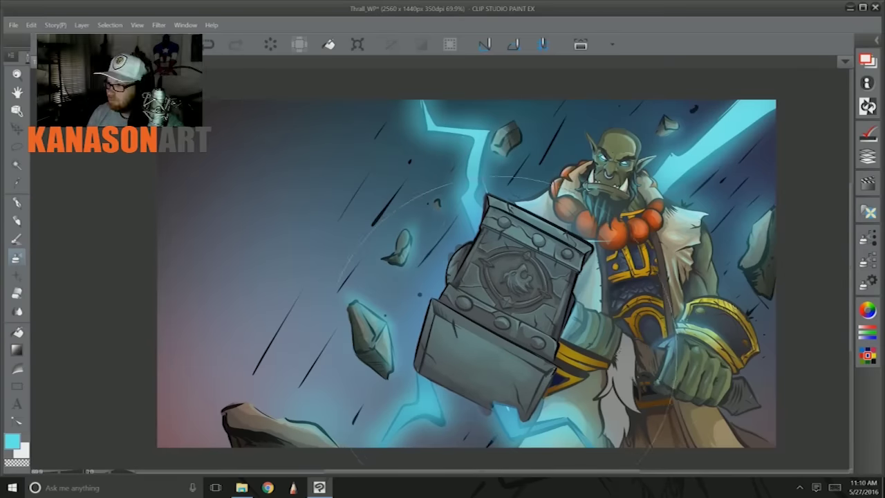
{"action": "scroll", "coordinate": [466, 273], "scroll_direction": "up", "scroll_amount": 2}
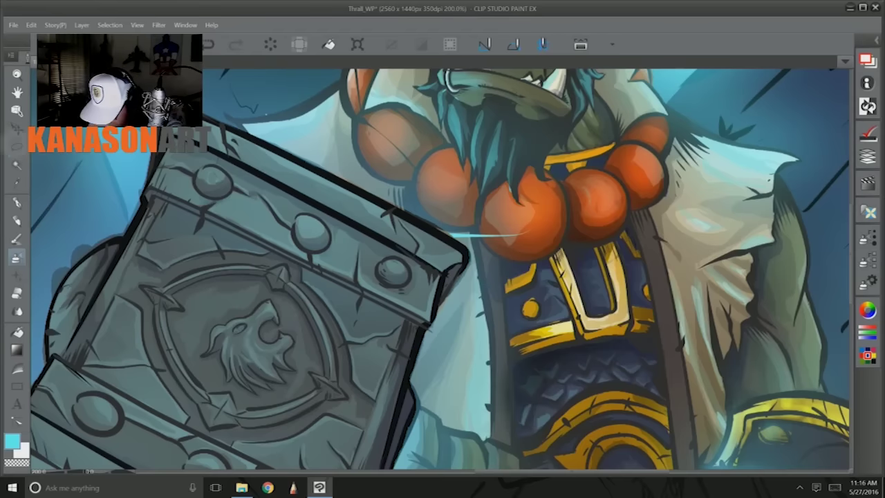
Airbrush a soft cyan glow around the hammer's outline and over its black edge lines.
{"action": "scroll", "coordinate": [577, 313], "scroll_direction": "up", "scroll_amount": 1}
{"action": "scroll", "coordinate": [563, 298], "scroll_direction": "down", "scroll_amount": 2}
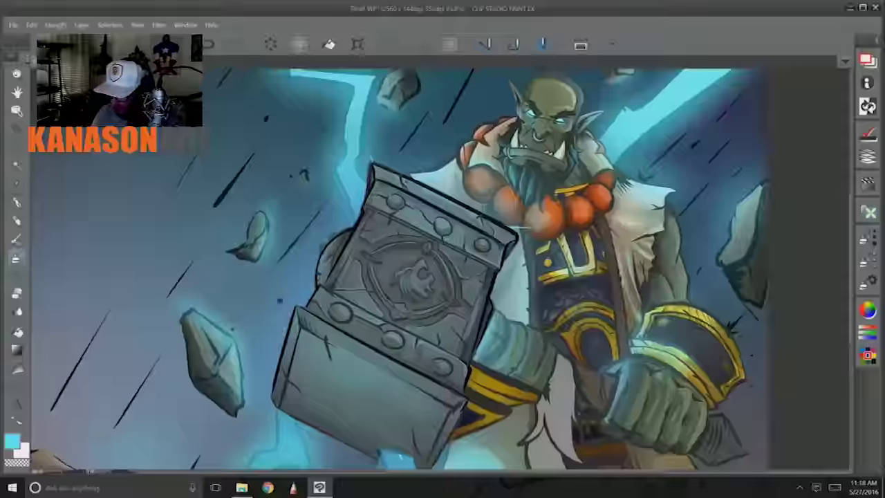
{"action": "scroll", "coordinate": [460, 268], "scroll_direction": "down", "scroll_amount": 3}
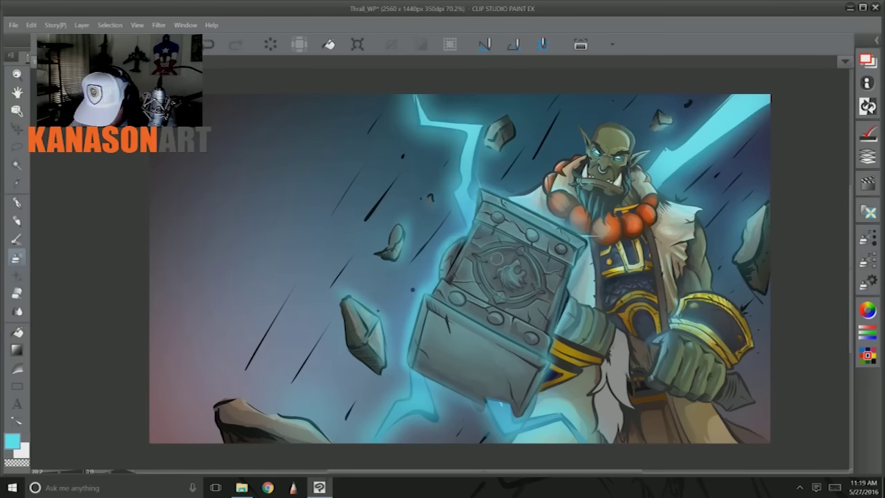
{"action": "scroll", "coordinate": [556, 259], "scroll_direction": "down", "scroll_amount": 2}
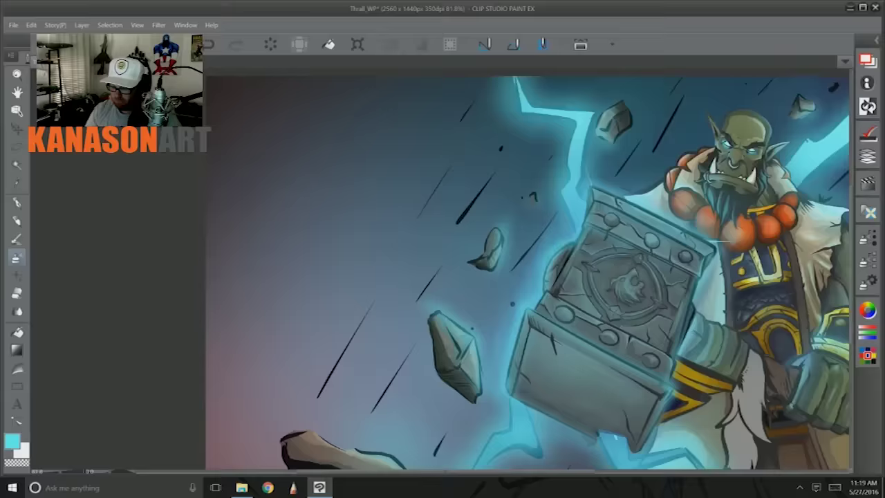
Lasso the gold arches on Thrall's belt buckle, airbrush cyan light onto them and clear the selection.
{"action": "key", "text": "Tab"}
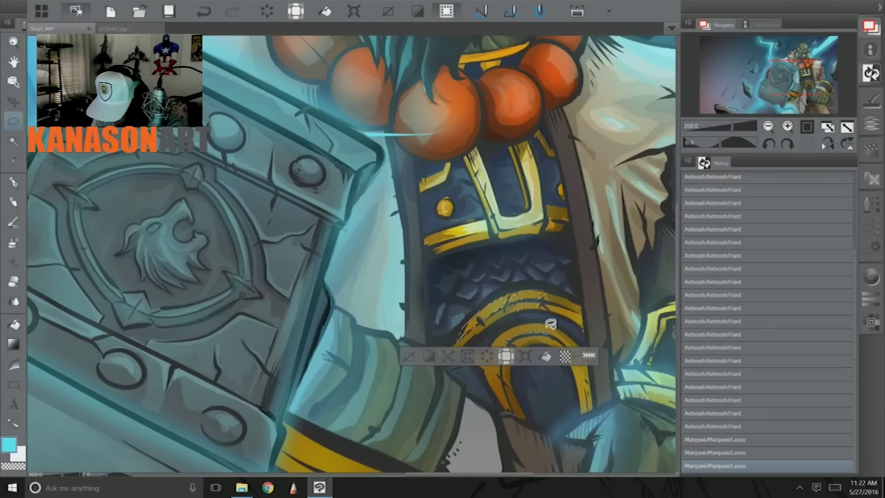
{"action": "key", "text": "b"}
{"action": "key", "text": "Tab"}
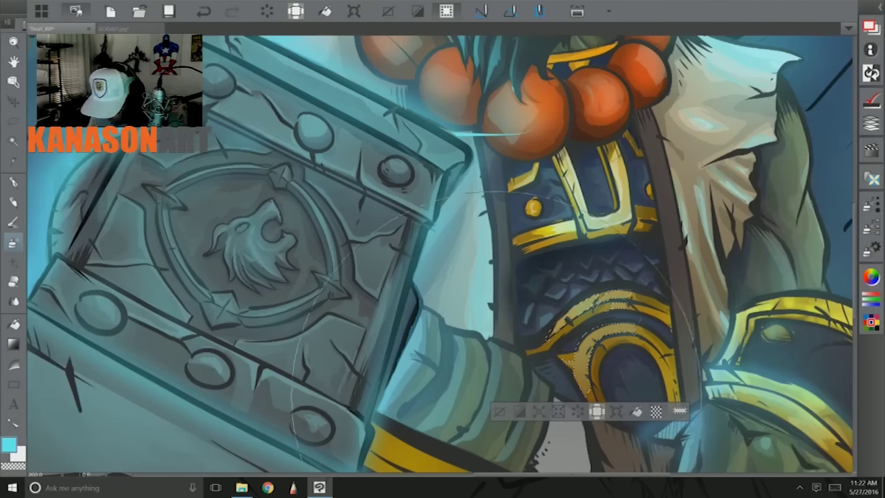
{"action": "key", "text": "ctrl+d"}
{"action": "key", "text": "ctrl+0"}
{"action": "key", "text": "ctrl+plus"}
{"action": "key", "text": "ctrl+plus"}
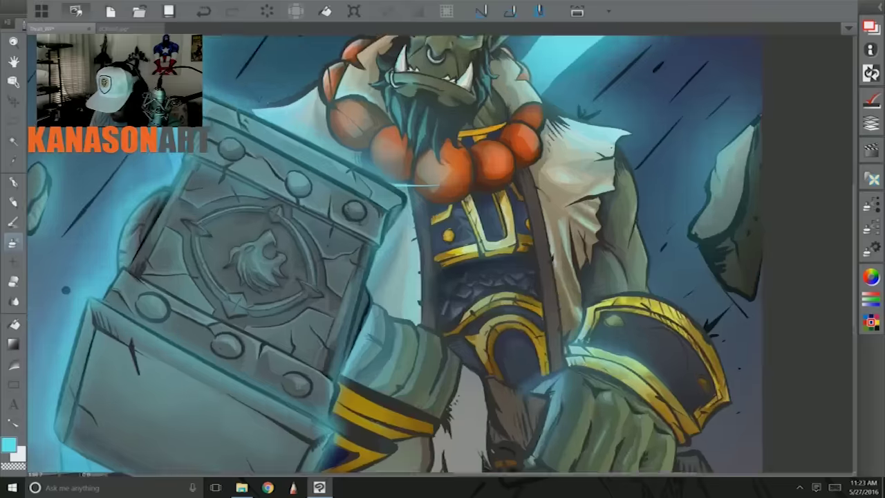
Select the buckle's inner gold arch again, rework its cyan highlight with the airbrush and deselect.
{"action": "key", "text": "m"}
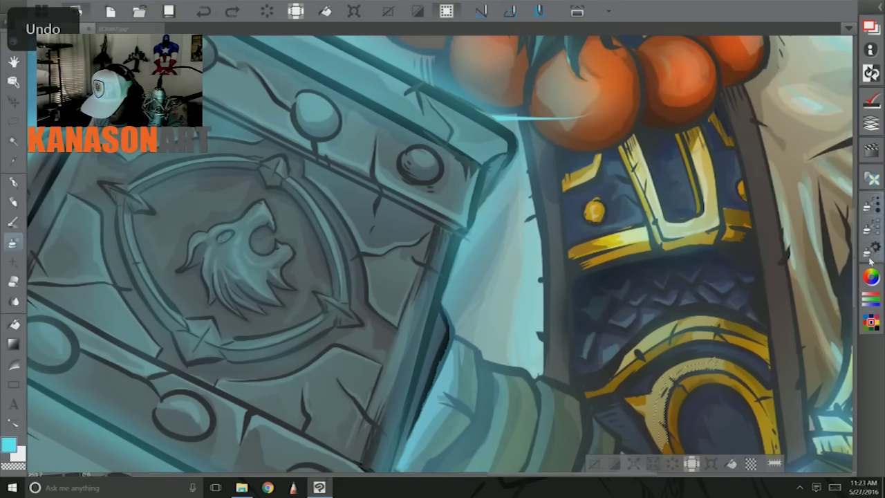
{"action": "key", "text": "b"}
{"action": "key", "text": "ctrl+minus"}
{"action": "key", "text": "ctrl+minus"}
{"action": "key", "text": "ctrl+plus"}
{"action": "key", "text": "ctrl+plus"}
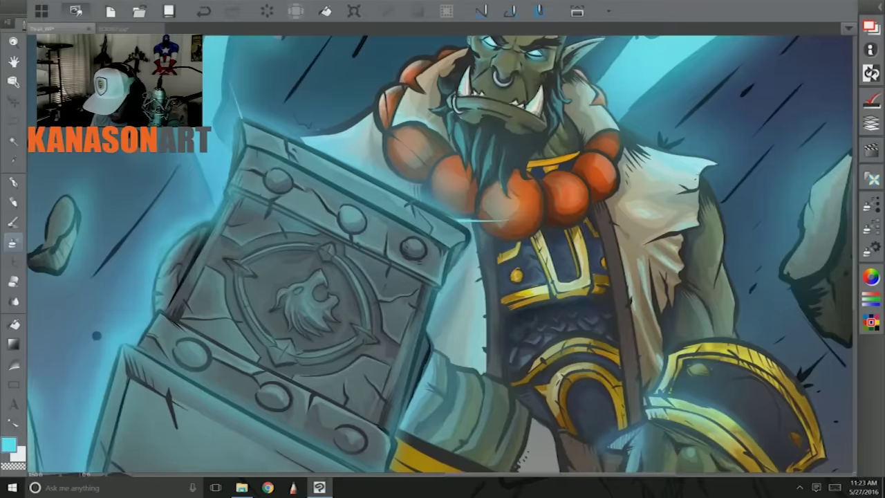
{"action": "key", "text": "ctrl+z"}
{"action": "key", "text": "ctrl+d"}
{"action": "key", "text": "ctrl+plus"}
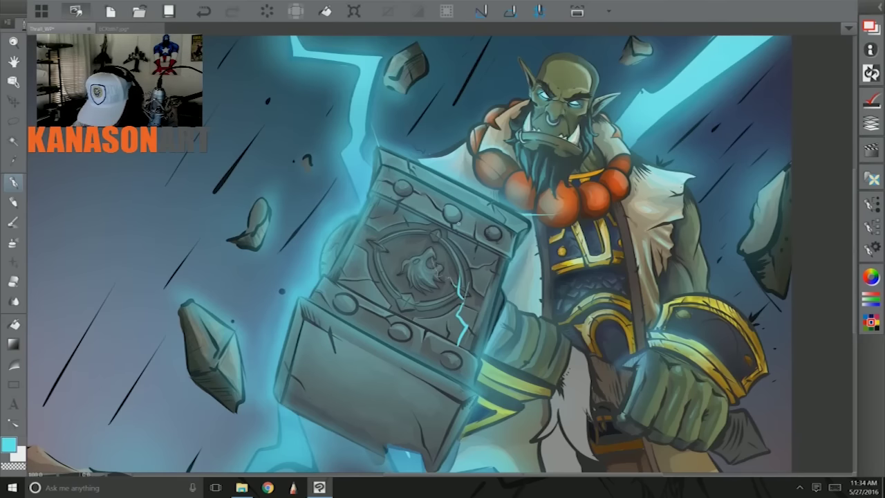
Draw thin cyan lightning arcs with the G-pen around the main bolt and the hammer's upper edge, undoing unwanted strokes.
{"action": "key", "text": "ctrl+z"}
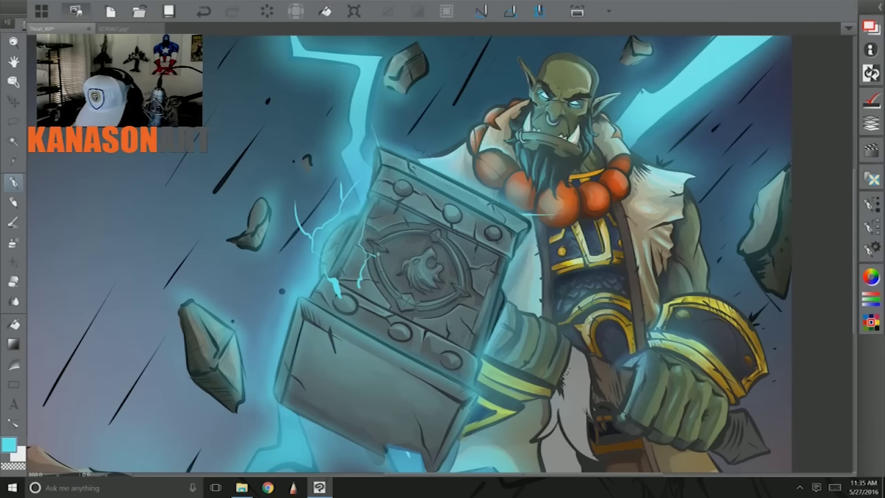
{"action": "key", "text": "ctrl+z"}
{"action": "scroll", "coordinate": [443, 256], "scroll_direction": "down", "scroll_amount": 5}
{"action": "key", "text": "ctrl+z"}
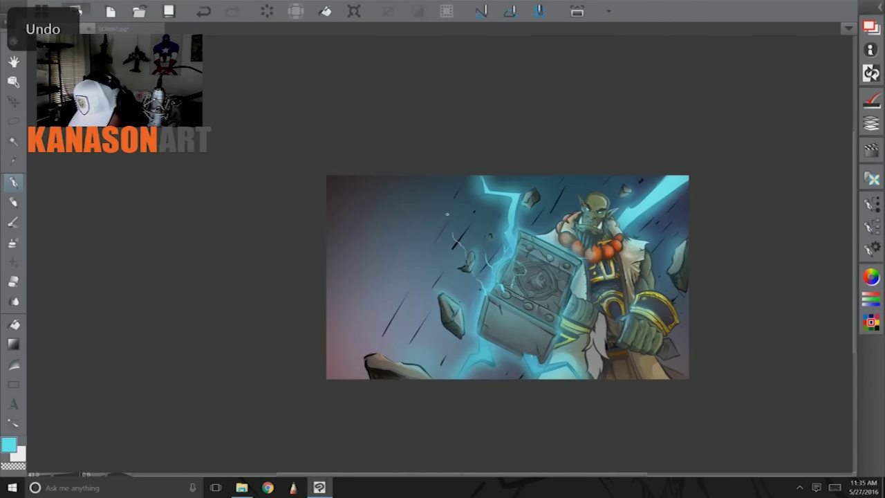
{"action": "key", "text": "ctrl+z"}
{"action": "scroll", "coordinate": [537, 279], "scroll_direction": "up", "scroll_amount": 2}
{"action": "key", "text": "ctrl+z"}
{"action": "key", "text": "ctrl+z"}
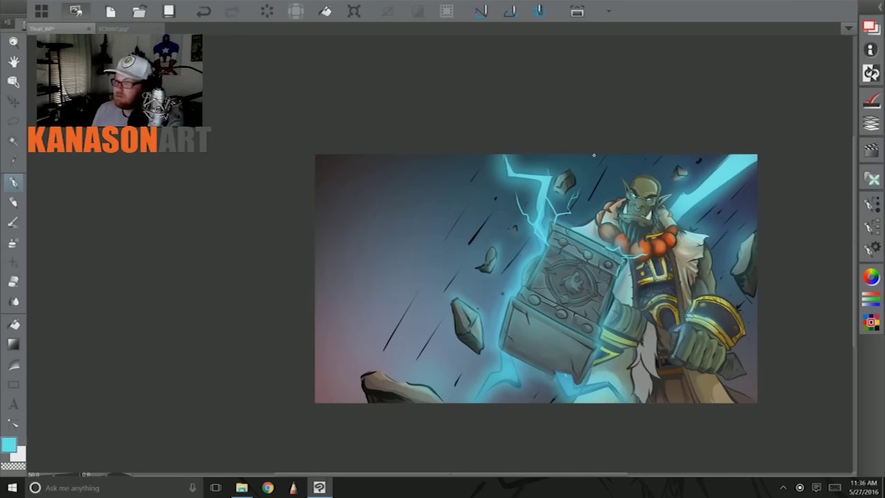
Draw more branching cyan arcs across the hammer's face and out to the floating rocks beside it.
{"action": "key", "text": "ctrl+z"}
{"action": "key", "text": "ctrl+y"}
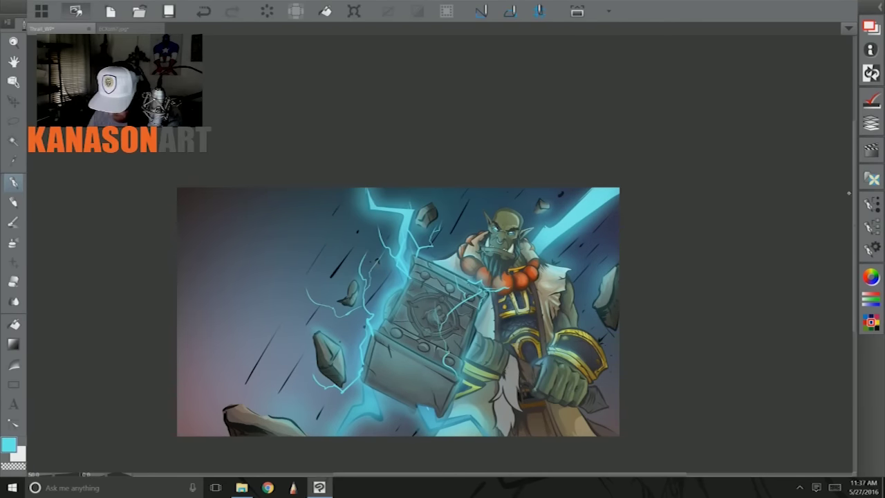
{"action": "key", "text": "Tab"}
{"action": "key", "text": "ctrl+minus"}
{"action": "key", "text": "ctrl+plus"}
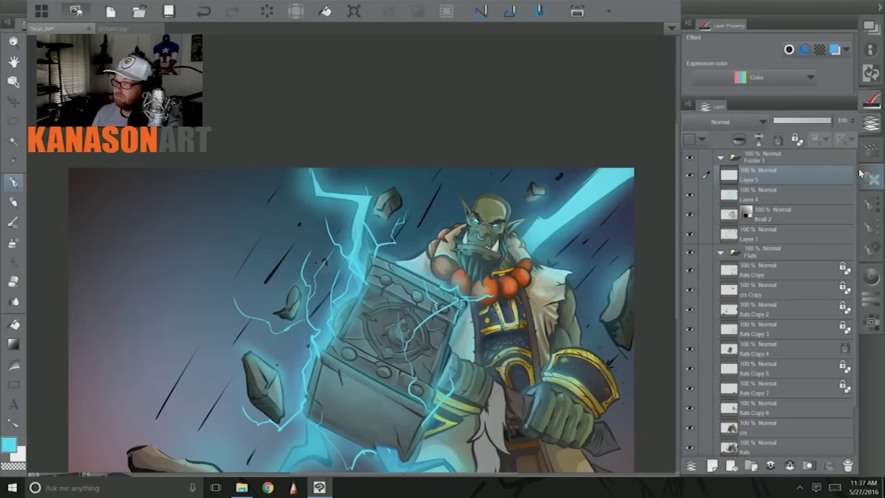
Add small cyan arcs over the hammer's lower block and beneath it, undoing rejected strokes.
{"action": "key", "text": "ctrl+z"}
{"action": "key", "text": "ctrl+z"}
{"action": "key", "text": "ctrl+z"}
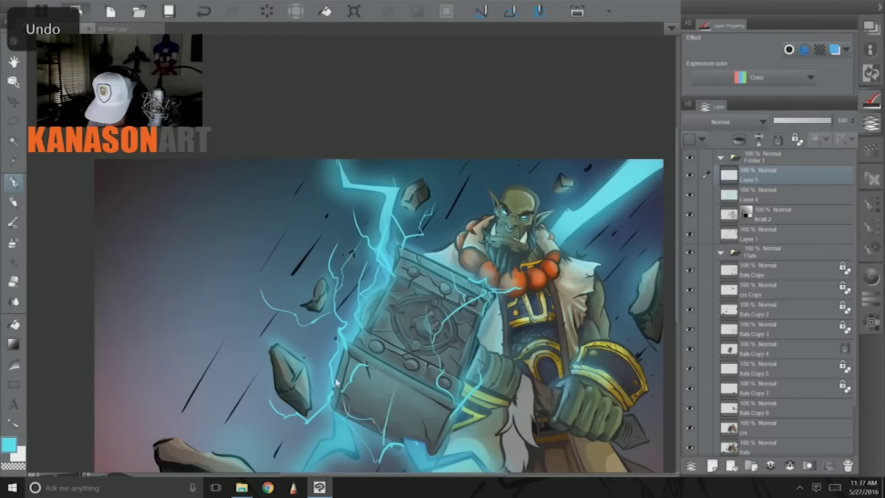
{"action": "key", "text": "ctrl+y"}
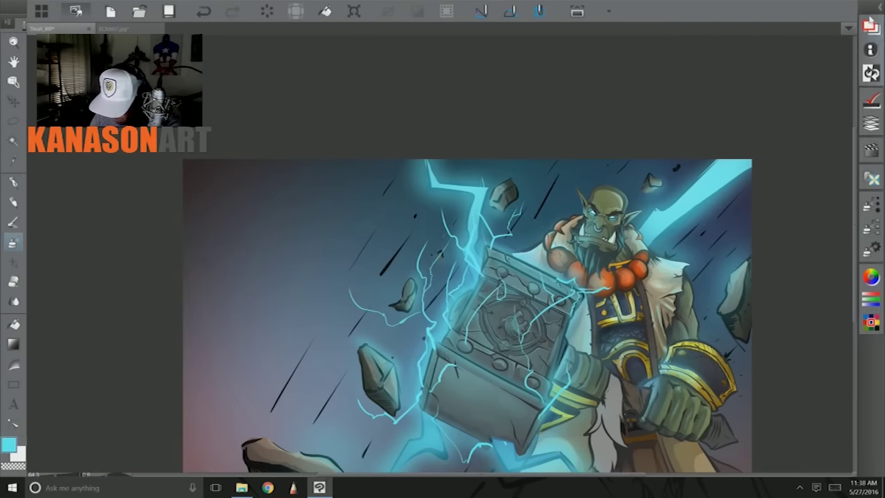
Airbrush the lightning arcs lighter and add a soft cyan glow around them over the hammer and its rivets.
{"action": "key", "text": "ctrl+plus"}
{"action": "key", "text": "ctrl+plus"}
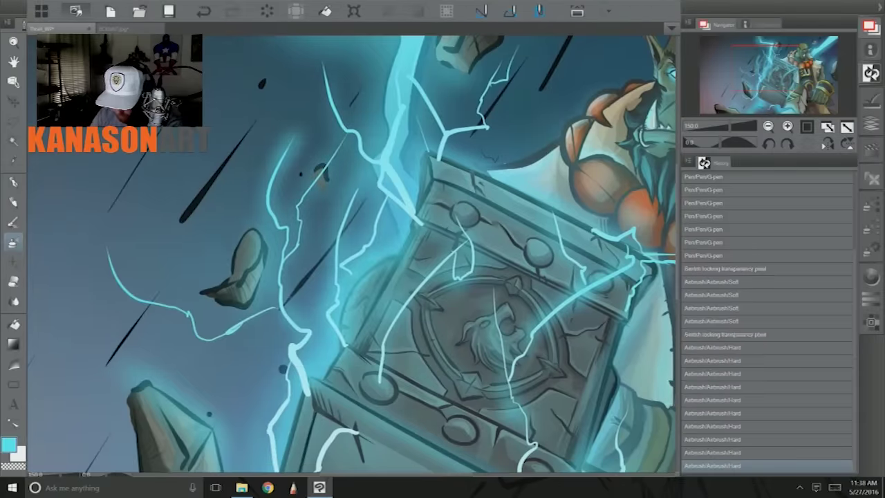
{"action": "key", "text": "ctrl+0"}
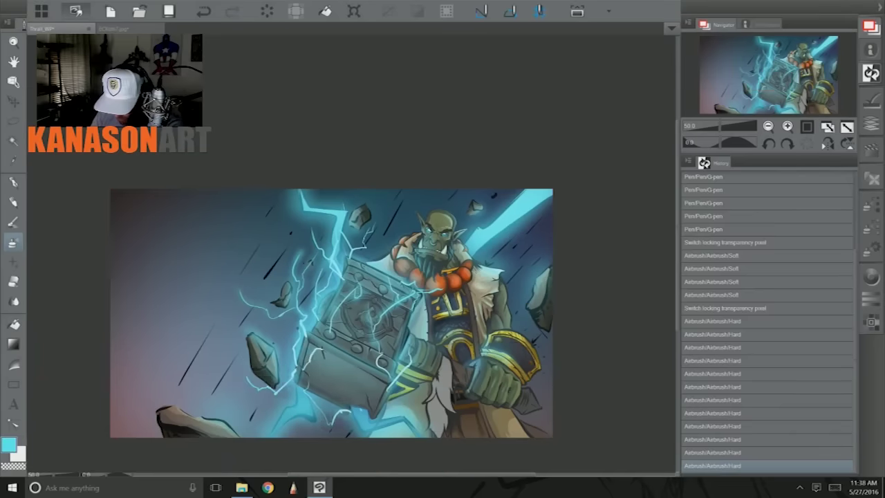
{"action": "key", "text": "ctrl+plus"}
{"action": "key", "text": "ctrl+minus"}
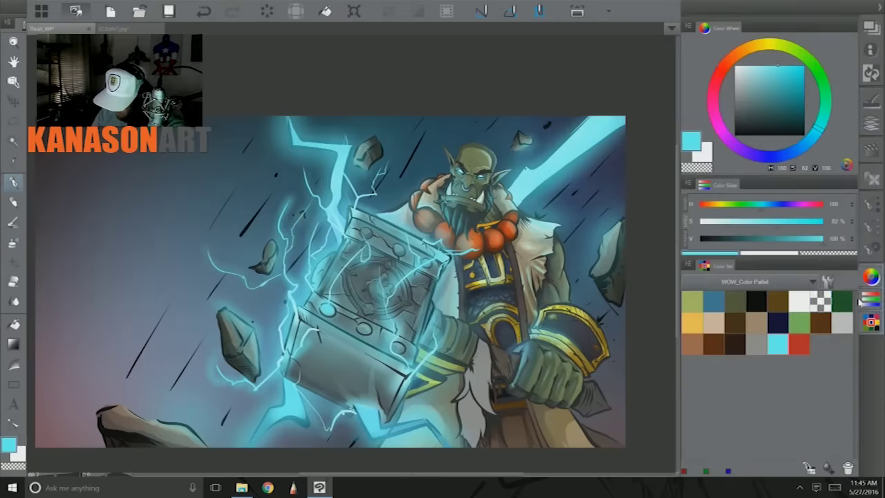
{"action": "key", "text": "ctrl+z"}
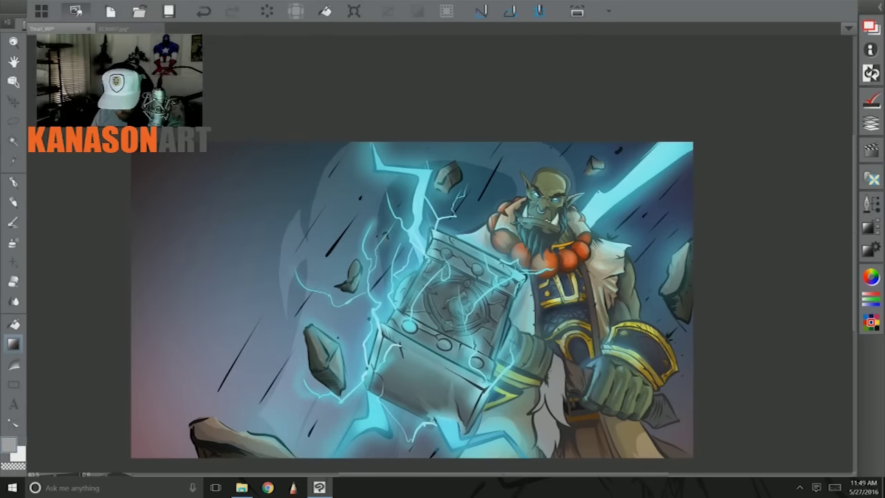
Undo the last background shapes, lasso jagged cloud shapes in the sky beside the hammer and fill them with a grey gradient.
{"action": "key", "text": "ctrl+z"}
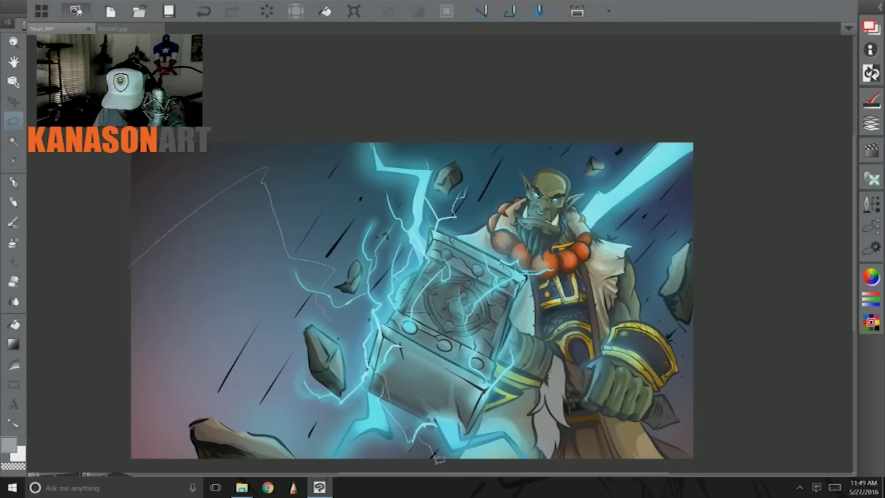
{"action": "scroll", "coordinate": [412, 301], "scroll_direction": "down", "scroll_amount": 4}
{"action": "scroll", "coordinate": [413, 301], "scroll_direction": "up", "scroll_amount": 2}
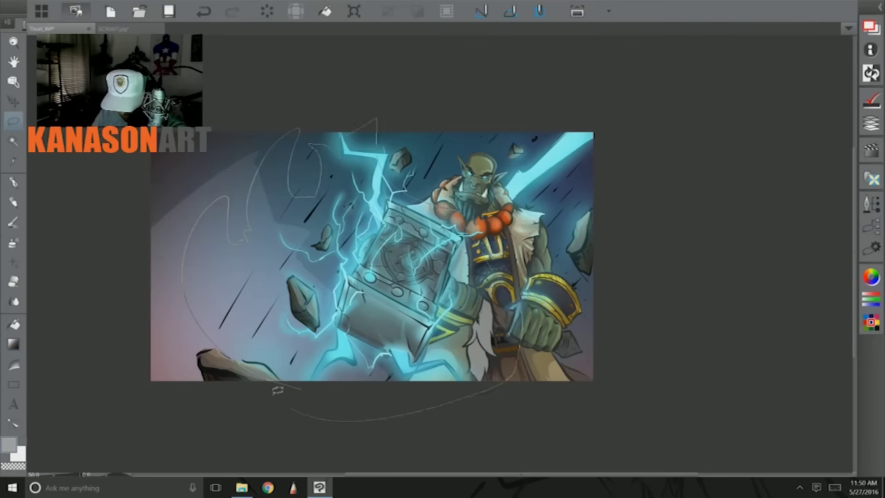
{"action": "left_click_drag", "start_coordinate": [277, 390], "coordinate": [275, 393]}
{"action": "key", "text": "g"}
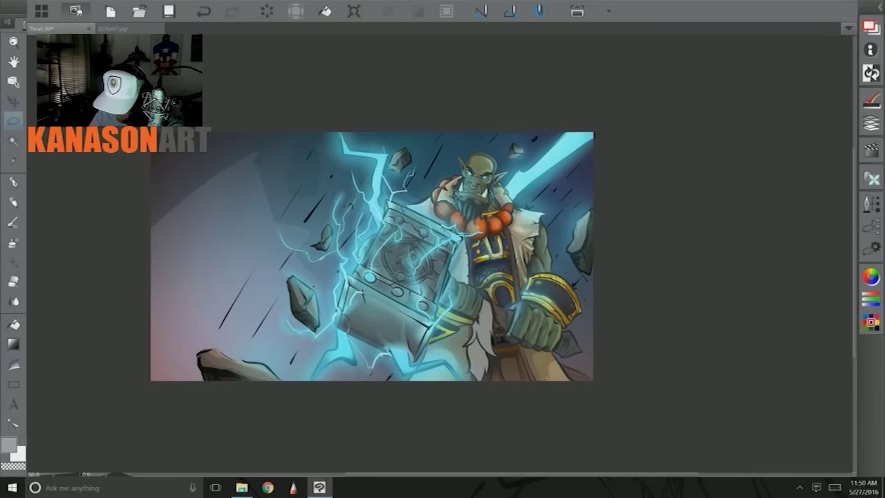
{"action": "key", "text": "g"}
Rework the cloud shapes in the sky beside the lightning bolt with further gradient fills.
{"action": "scroll", "coordinate": [246, 250], "scroll_direction": "down", "scroll_amount": 3}
{"action": "scroll", "coordinate": [246, 250], "scroll_direction": "up", "scroll_amount": 4}
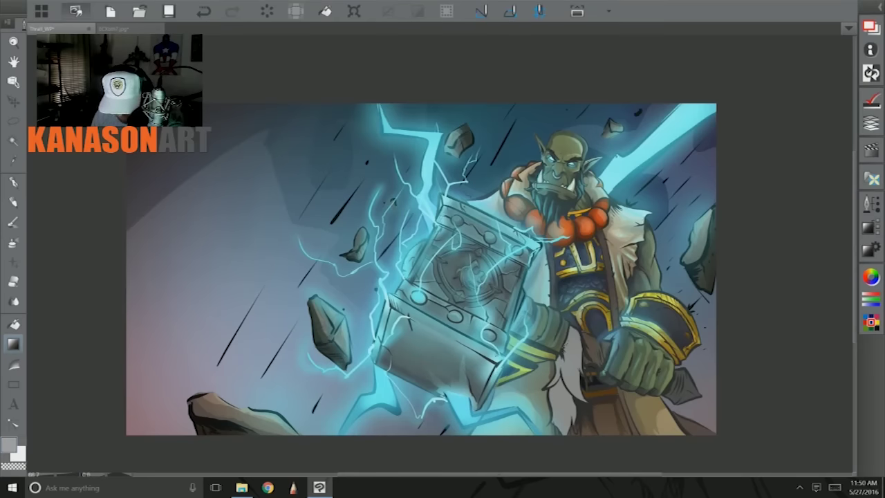
{"action": "left_click_drag", "start_coordinate": [292, 135], "coordinate": [280, 128]}
{"action": "key", "text": "g"}
{"action": "scroll", "coordinate": [196, 261], "scroll_direction": "down", "scroll_amount": 2}
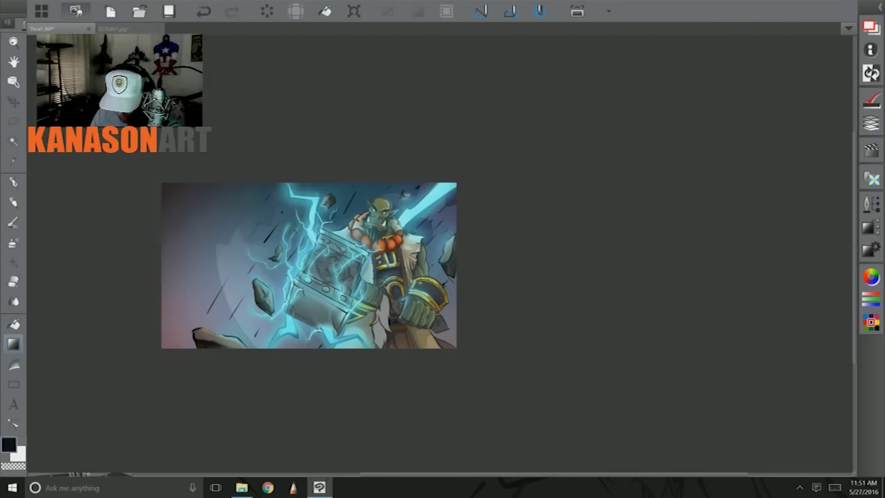
{"action": "scroll", "coordinate": [208, 277], "scroll_direction": "up", "scroll_amount": 1}
Lasso a curved cloud area along the background's outer edge beside the rocks and shade it with a black gradient.
{"action": "key", "text": "l"}
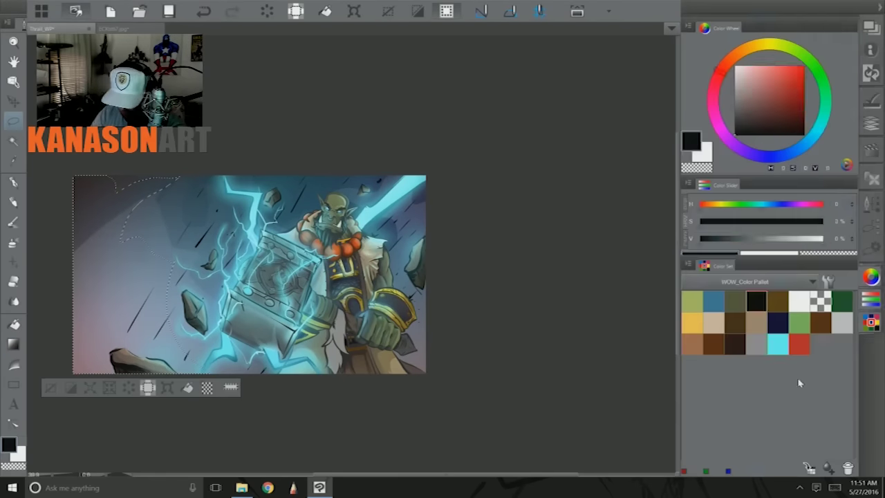
{"action": "key", "text": "g"}
{"action": "scroll", "coordinate": [319, 380], "scroll_direction": "down", "scroll_amount": 2}
{"action": "scroll", "coordinate": [319, 380], "scroll_direction": "up", "scroll_amount": 3}
Lasso two more cloud shapes in the background, shade each with a gradient and clear the selections.
{"action": "key", "text": "l"}
{"action": "left_click_drag", "start_coordinate": [520, 213], "coordinate": [484, 383]}
{"action": "key", "text": "g"}
{"action": "key", "text": "ctrl+d"}
{"action": "scroll", "coordinate": [364, 284], "scroll_direction": "down", "scroll_amount": 1}
{"action": "key", "text": "l"}
{"action": "left_click_drag", "start_coordinate": [442, 262], "coordinate": [510, 330]}
{"action": "key", "text": "g"}
{"action": "key", "text": "ctrl+d"}
{"action": "scroll", "coordinate": [454, 381], "scroll_direction": "up", "scroll_amount": 2}
{"action": "scroll", "coordinate": [297, 289], "scroll_direction": "up", "scroll_amount": 1}
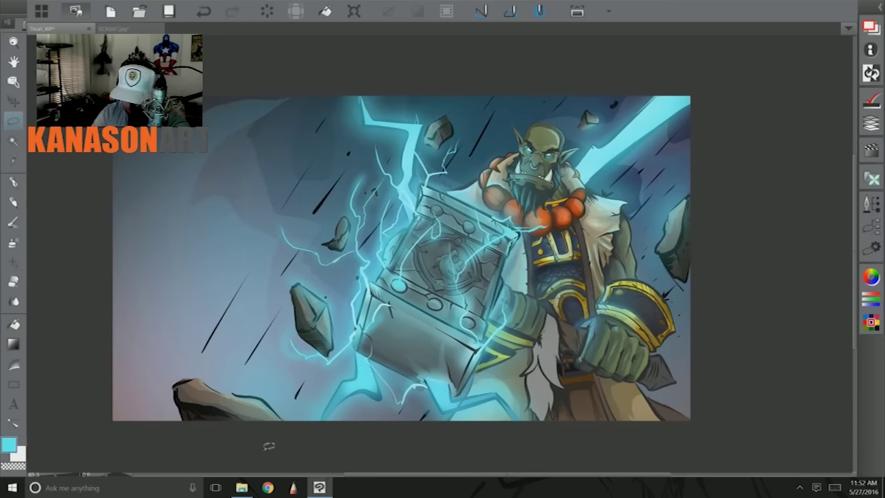